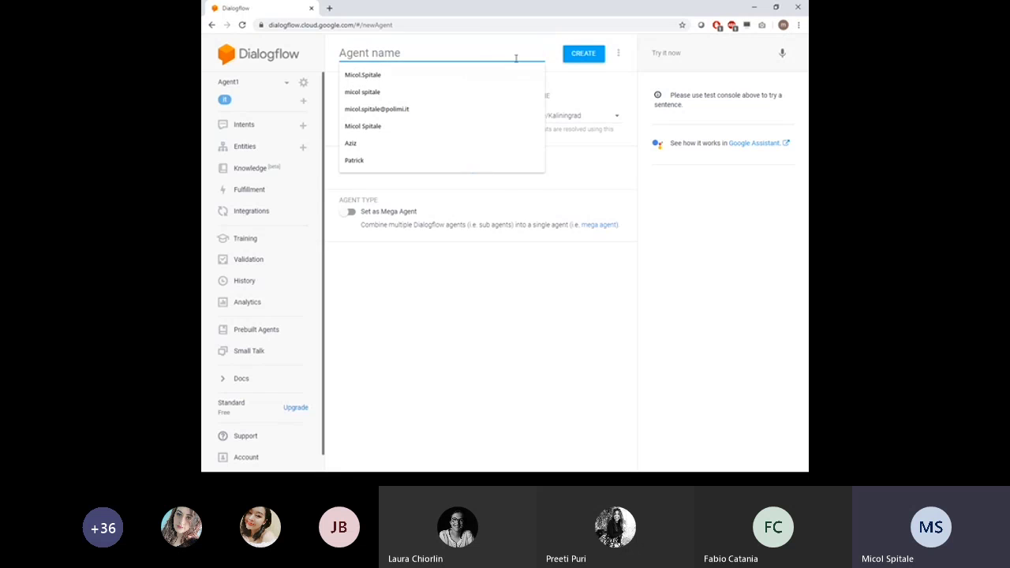
- Enter I3Lab as the name of the new agent
{"action": "left_click", "coordinate": [614, 85]}
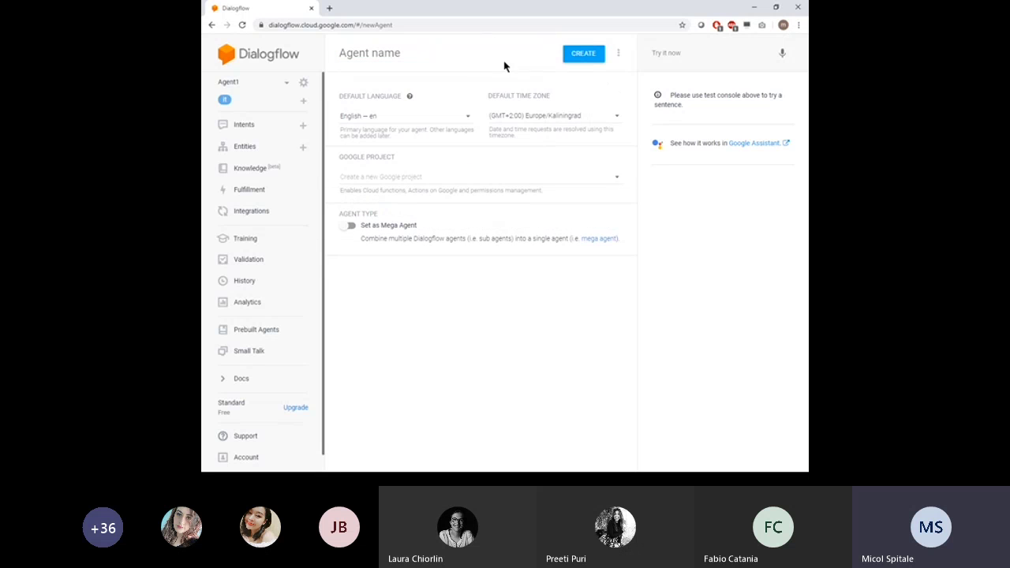
{"action": "left_click", "coordinate": [398, 57]}
{"action": "left_click", "coordinate": [521, 326]}
{"action": "left_click", "coordinate": [383, 53]}
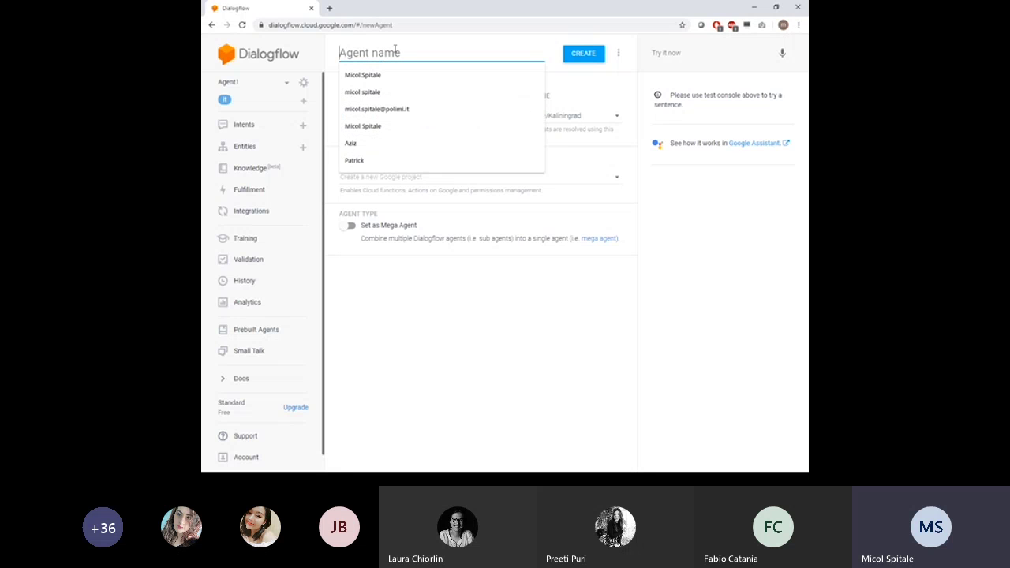
{"action": "type", "text": "I3Lab"}
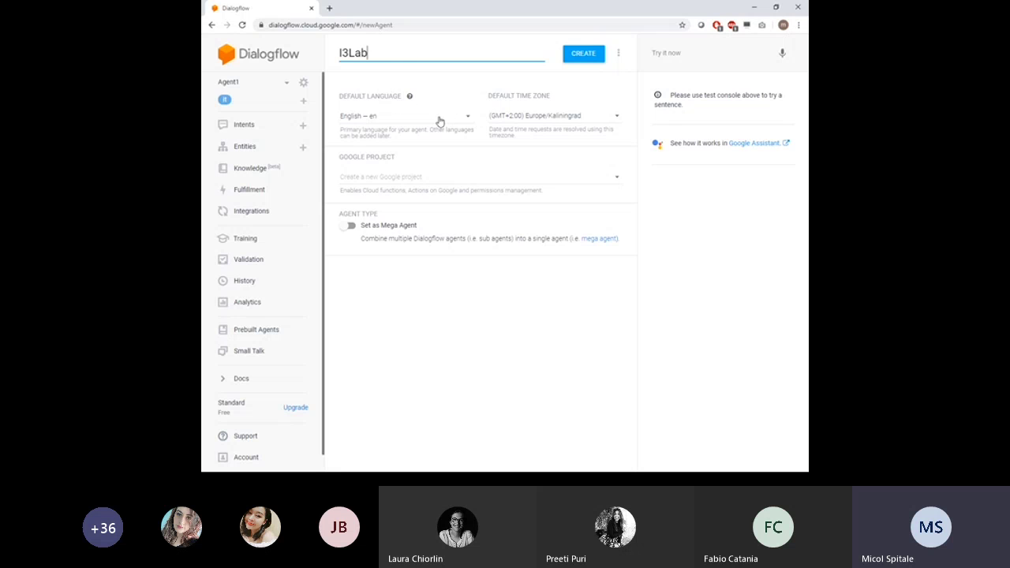
- Choose English – en as the default language and try to create the I3Lab agent
{"action": "left_click", "coordinate": [470, 118]}
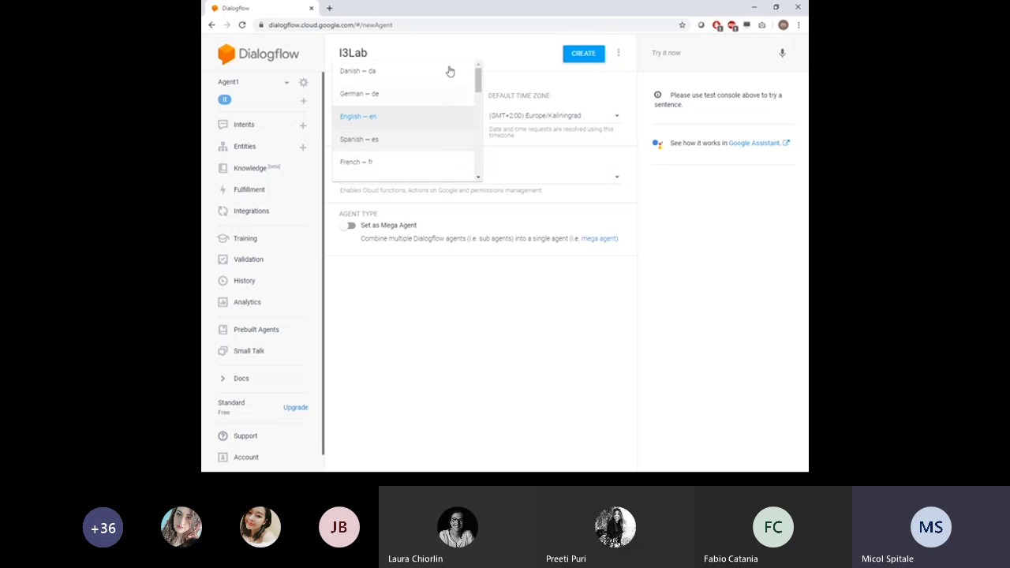
{"action": "left_click", "coordinate": [449, 119]}
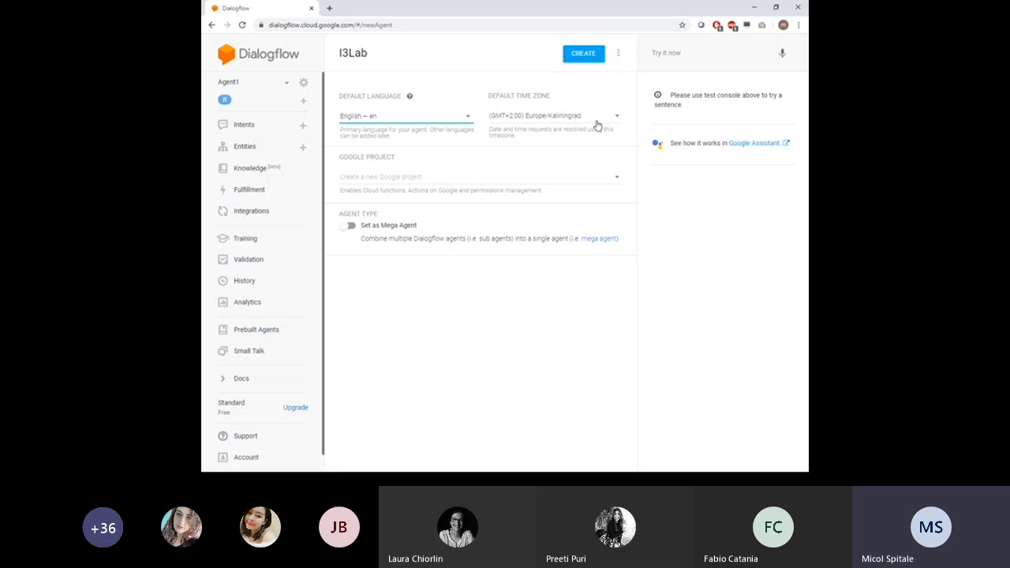
{"action": "left_click", "coordinate": [593, 61]}
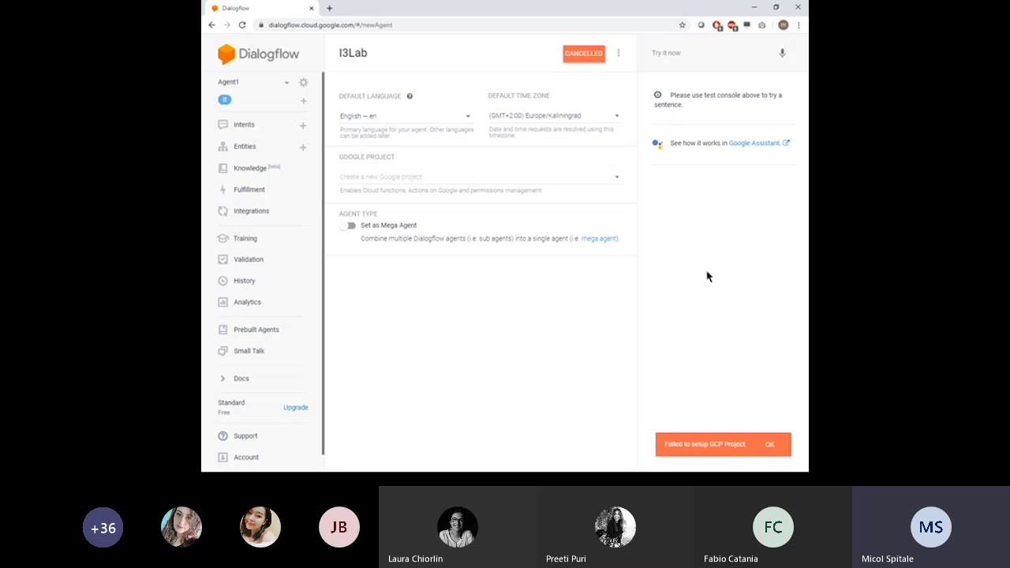
{"action": "left_click", "coordinate": [781, 448]}
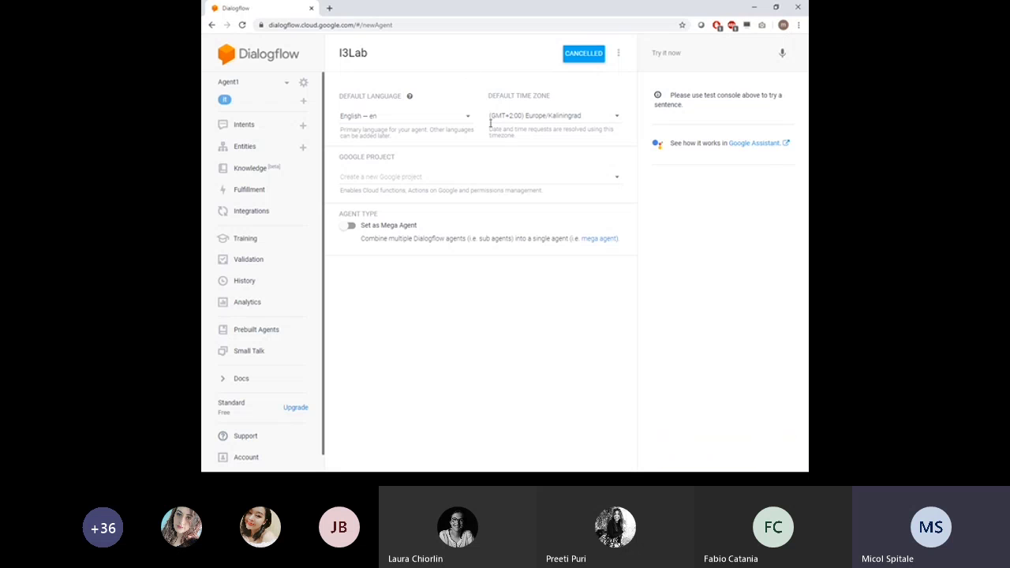
- Reselect (GMT+2:00) Europe/Kaliningrad as the default time zone and try again to create the agent
{"action": "left_click", "coordinate": [560, 116]}
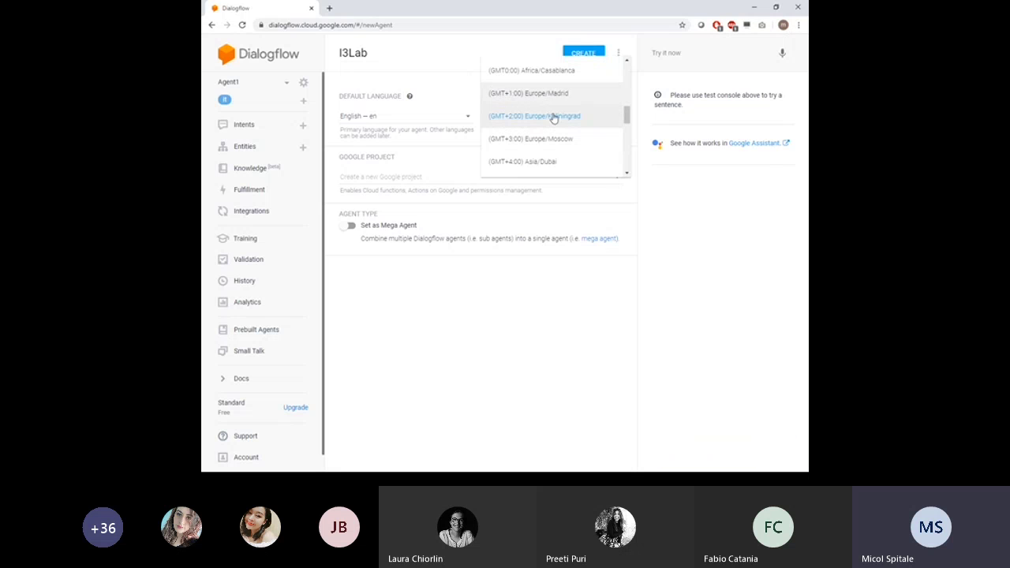
{"action": "left_click", "coordinate": [542, 117]}
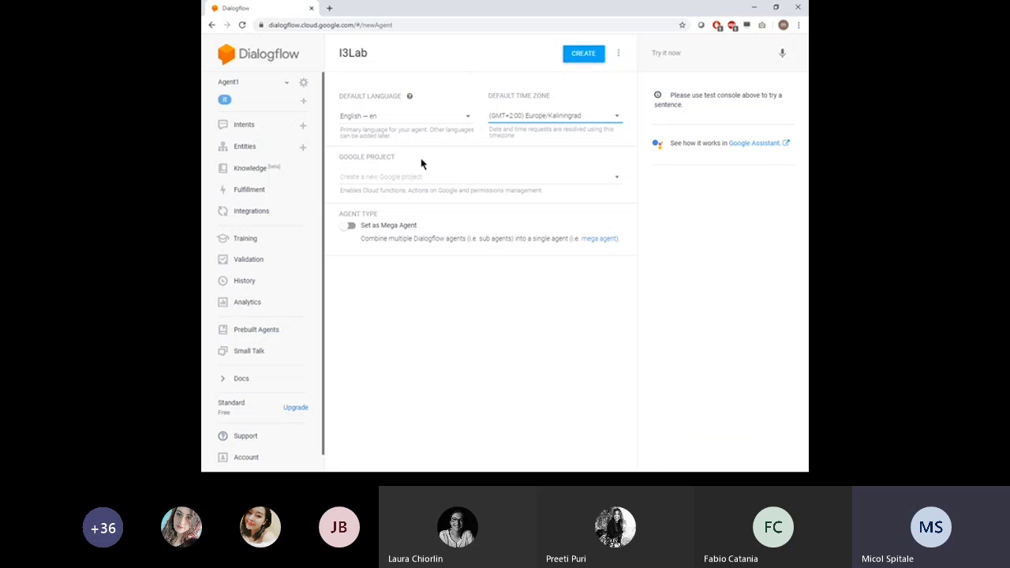
{"action": "left_click", "coordinate": [545, 118]}
{"action": "left_click", "coordinate": [520, 118]}
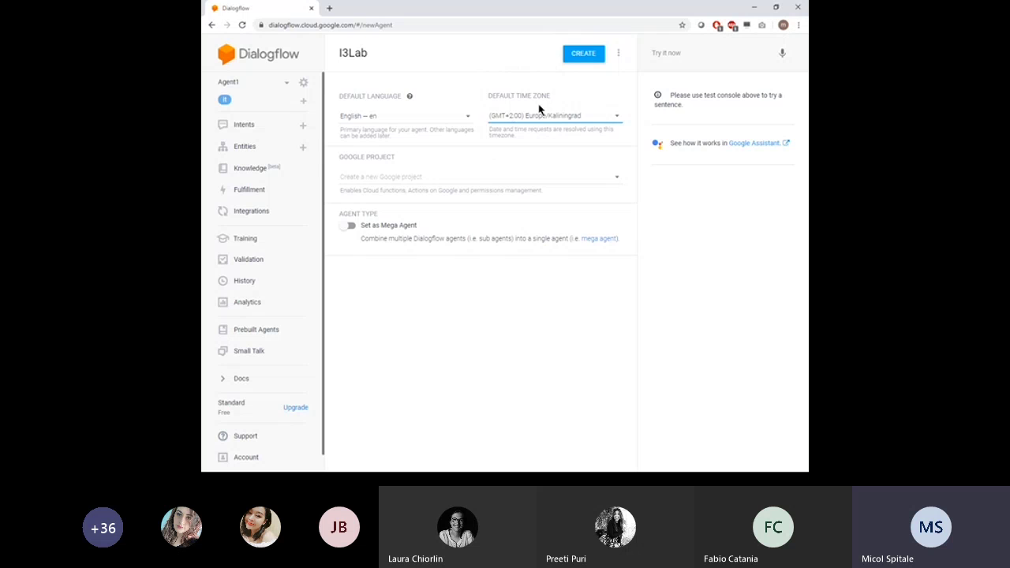
{"action": "left_click", "coordinate": [469, 116]}
{"action": "left_click", "coordinate": [584, 52]}
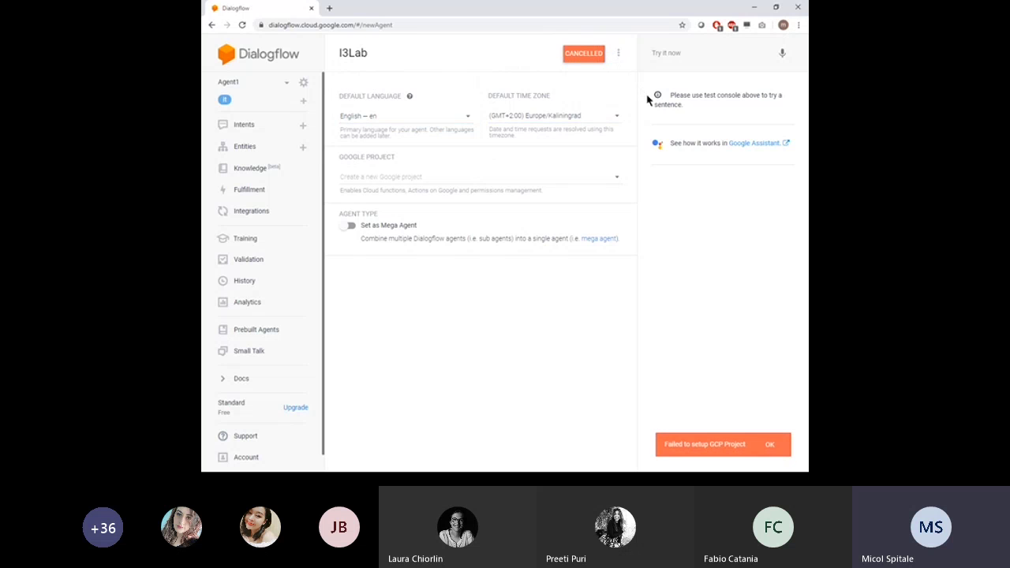
{"action": "left_click", "coordinate": [769, 446]}
- Set the Google project option to Create a new Google project and try to create the agent
{"action": "left_click", "coordinate": [541, 183]}
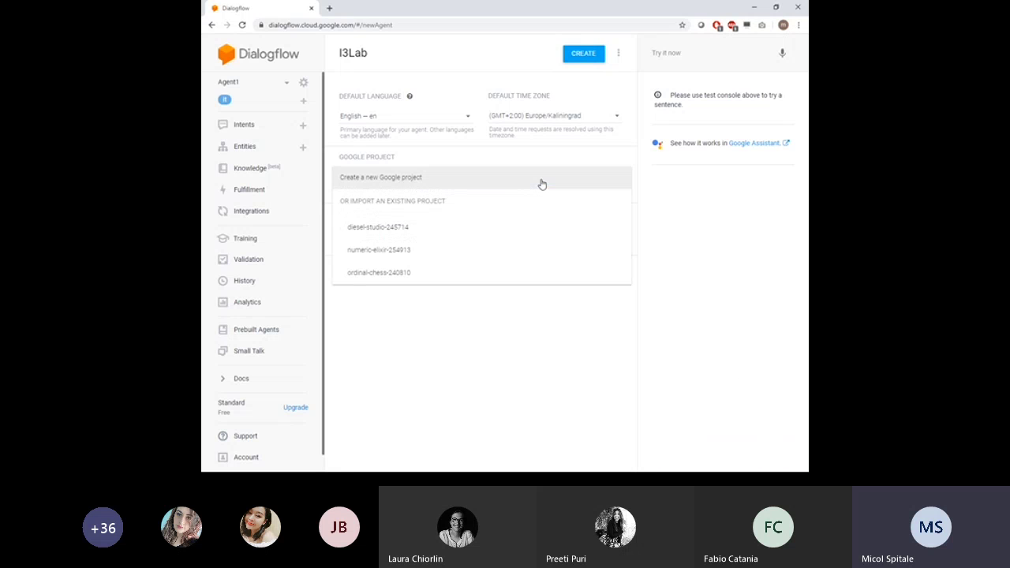
{"action": "left_click", "coordinate": [429, 182]}
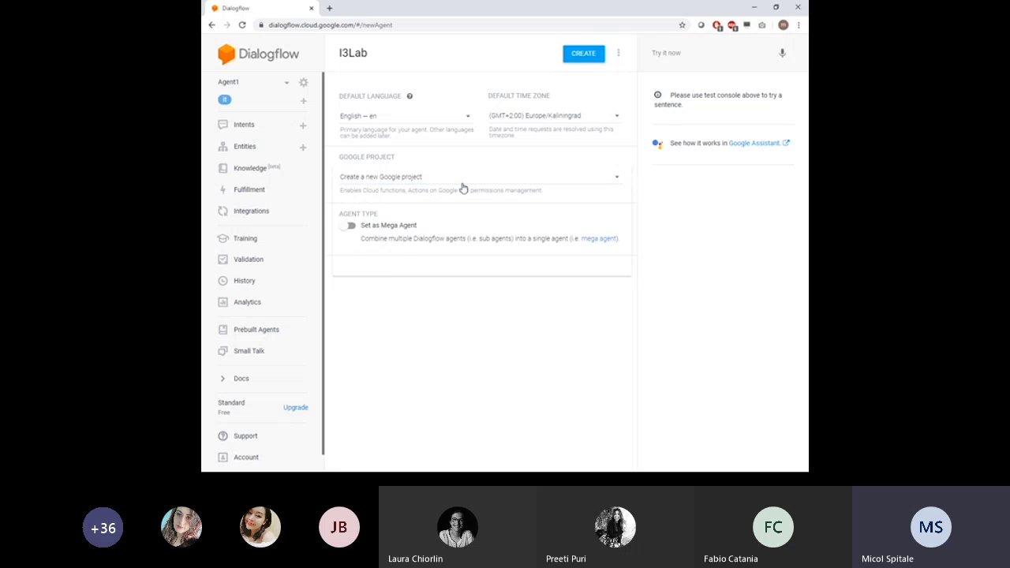
{"action": "left_click", "coordinate": [463, 184]}
{"action": "left_click", "coordinate": [475, 162]}
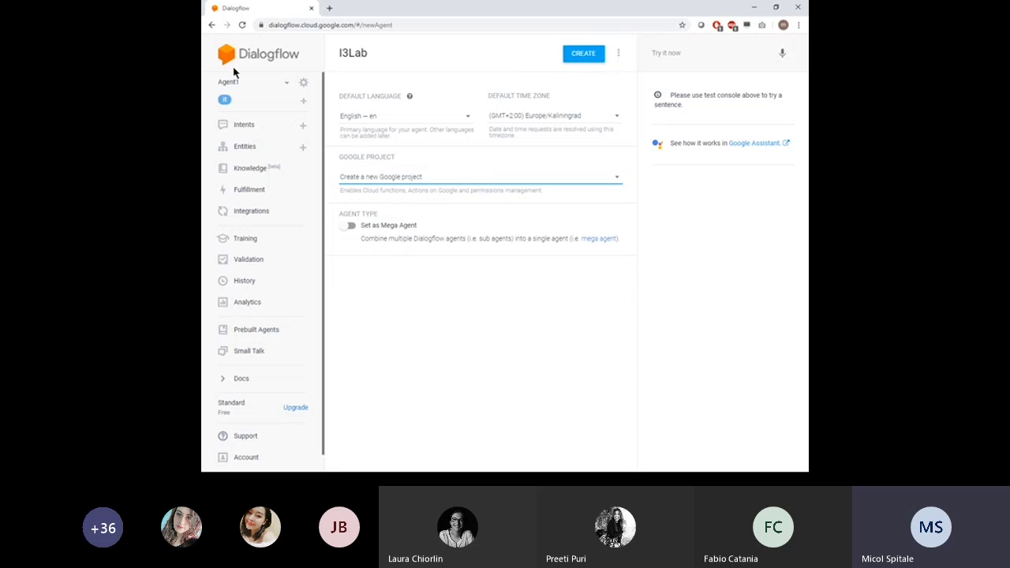
{"action": "left_click", "coordinate": [585, 56]}
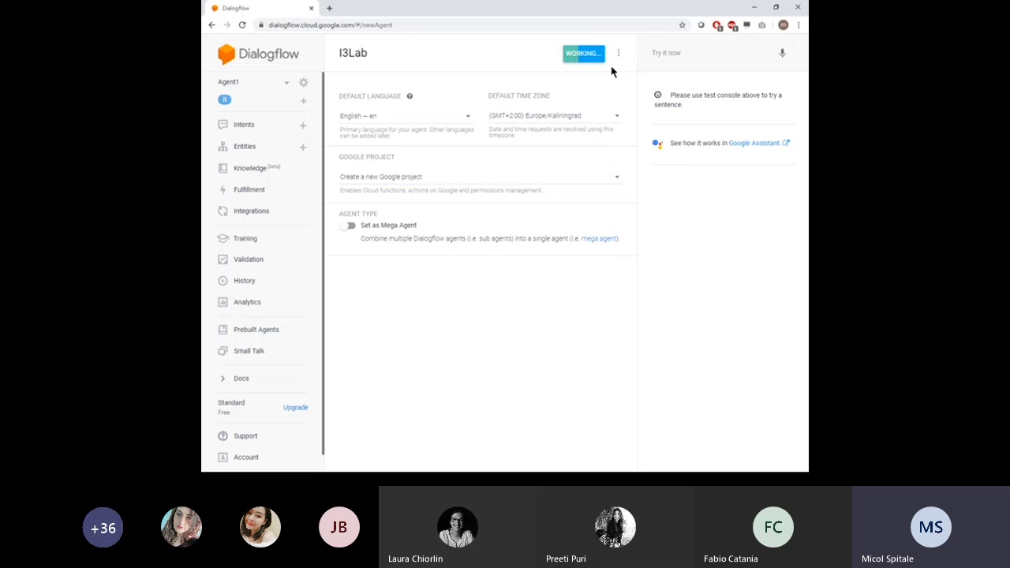
{"action": "left_click", "coordinate": [766, 446]}
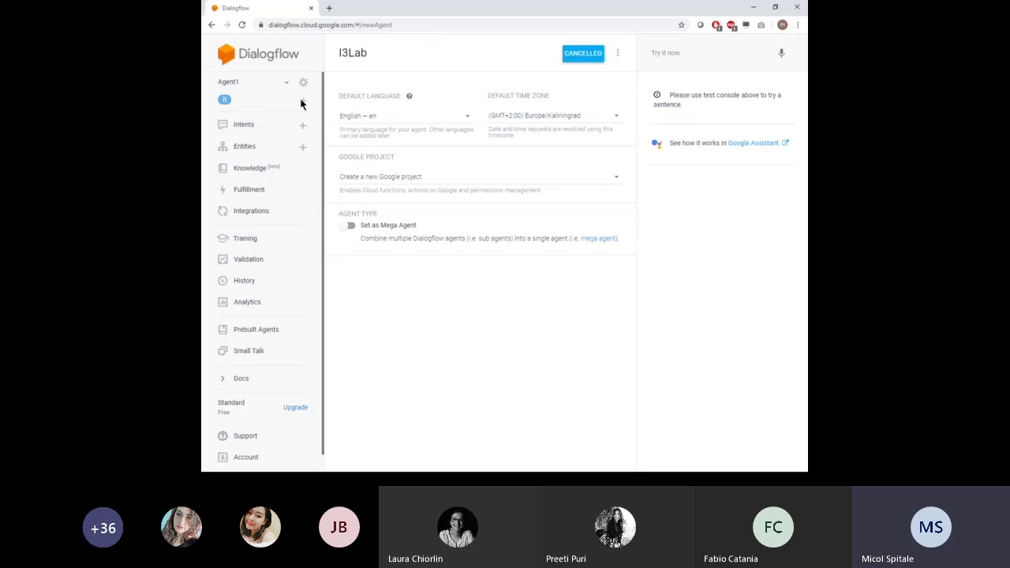
- Change the default language to Italian – it and try once more to create the agent
{"action": "left_click", "coordinate": [381, 117]}
{"action": "scroll", "coordinate": [406, 130], "scroll_direction": "down", "scroll_amount": 3}
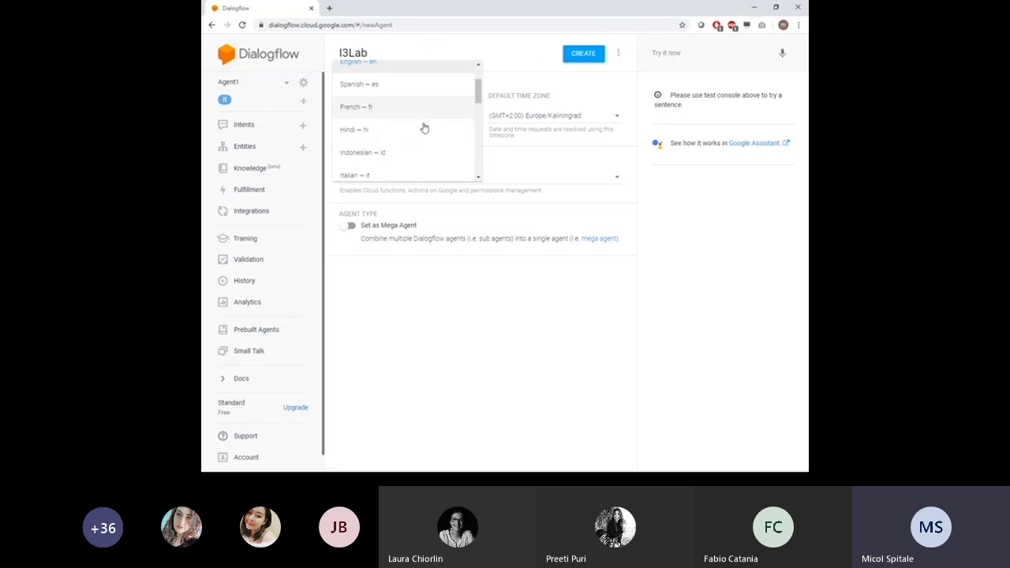
{"action": "left_click", "coordinate": [399, 136]}
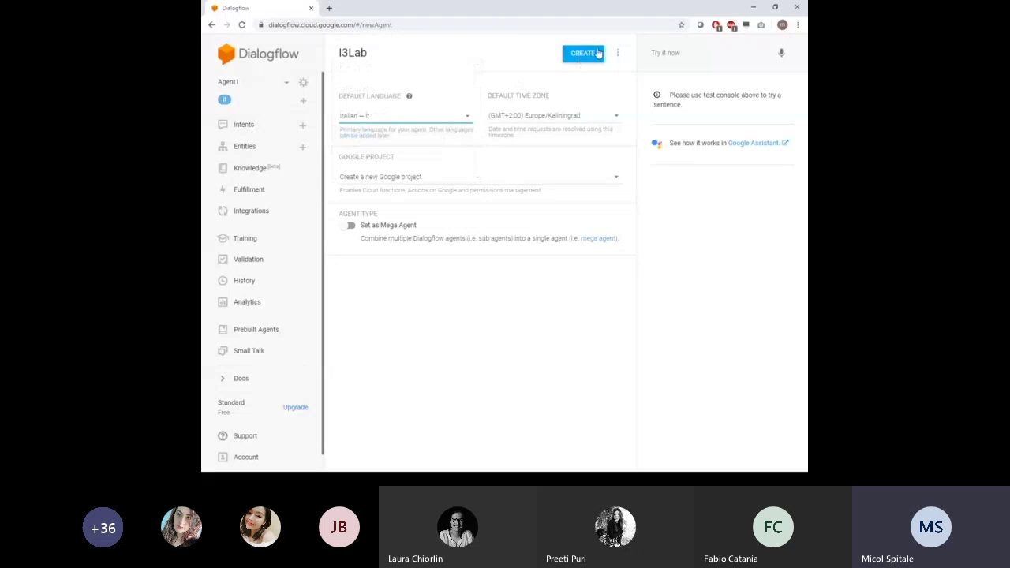
{"action": "left_click", "coordinate": [618, 53]}
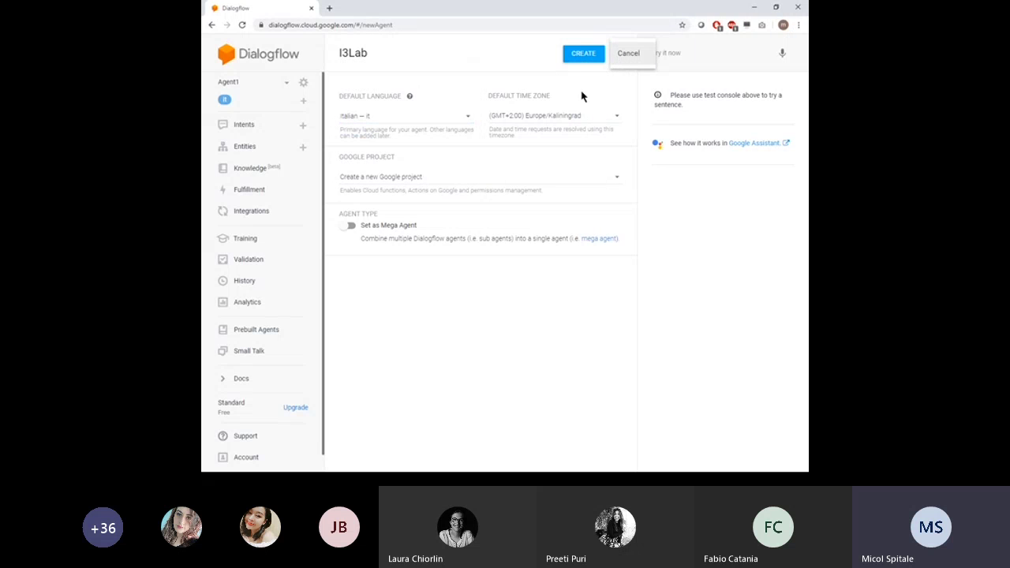
{"action": "left_click", "coordinate": [582, 60]}
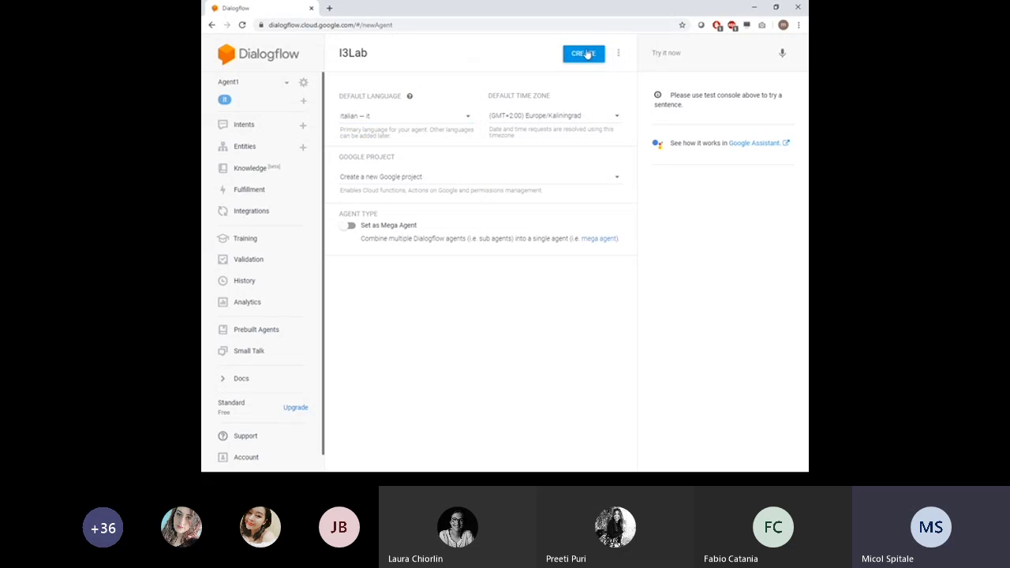
{"action": "left_click", "coordinate": [582, 60]}
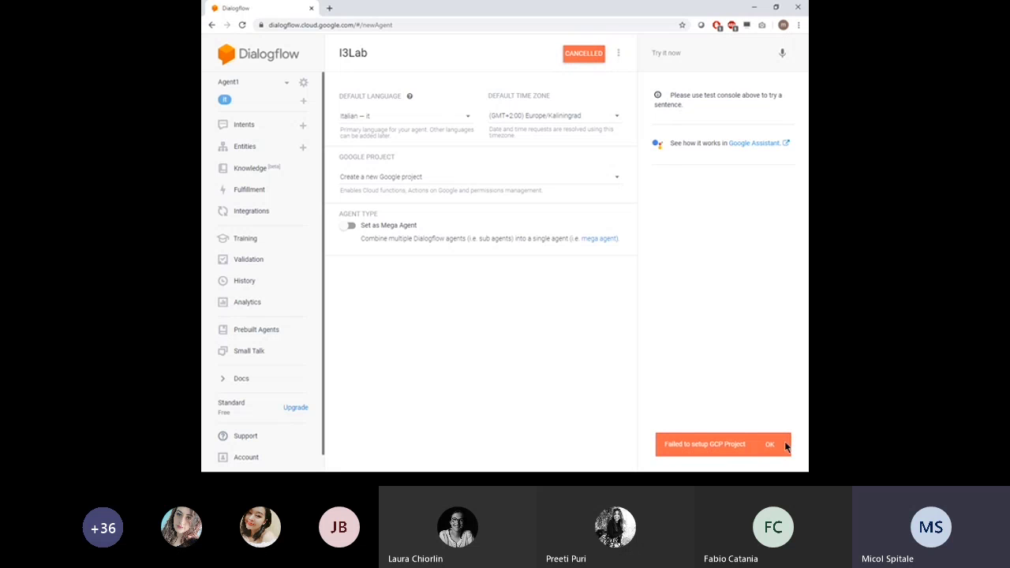
{"action": "left_click", "coordinate": [773, 444]}
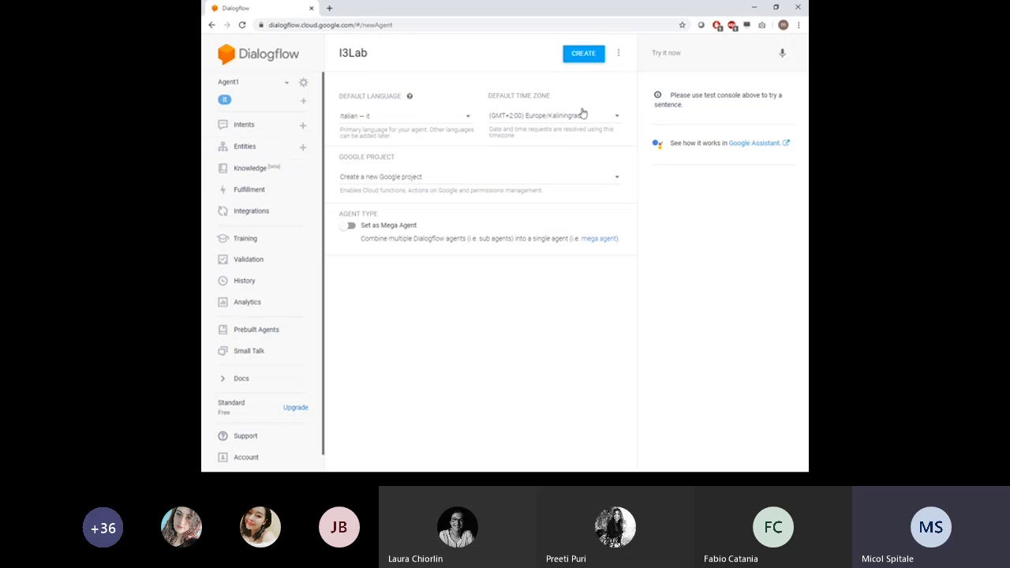
- Leave the new-agent form without saving and open the Default Welcome Intent of the existing Agent1
{"action": "left_click", "coordinate": [287, 83]}
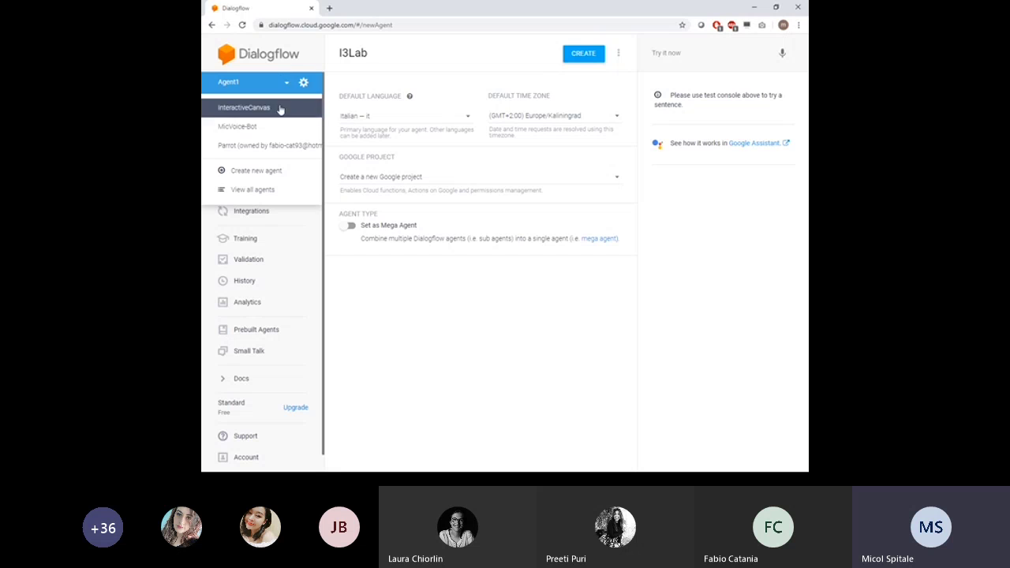
{"action": "left_click", "coordinate": [230, 83]}
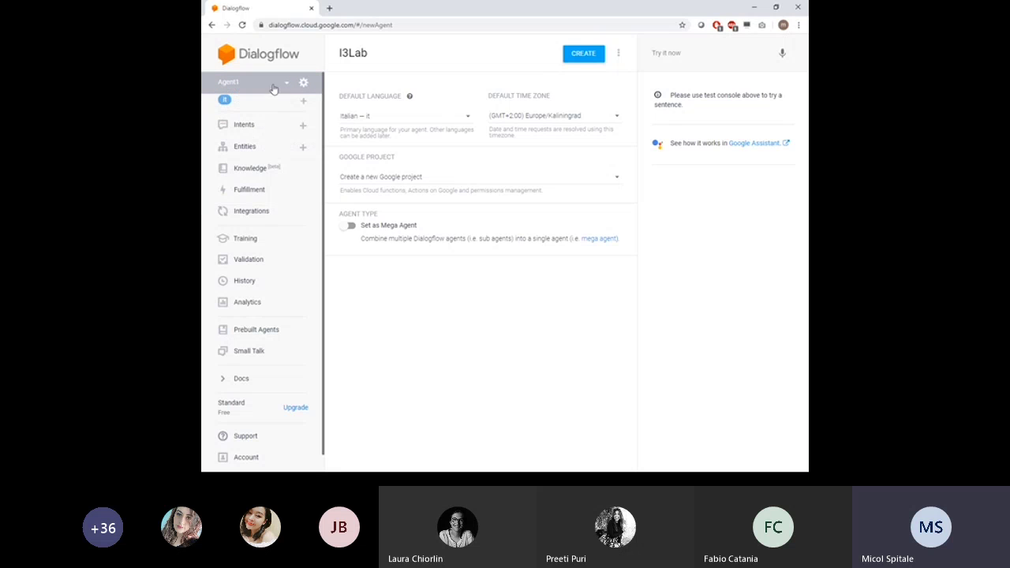
{"action": "left_click", "coordinate": [235, 83]}
{"action": "left_click", "coordinate": [235, 85]}
{"action": "left_click", "coordinate": [251, 123]}
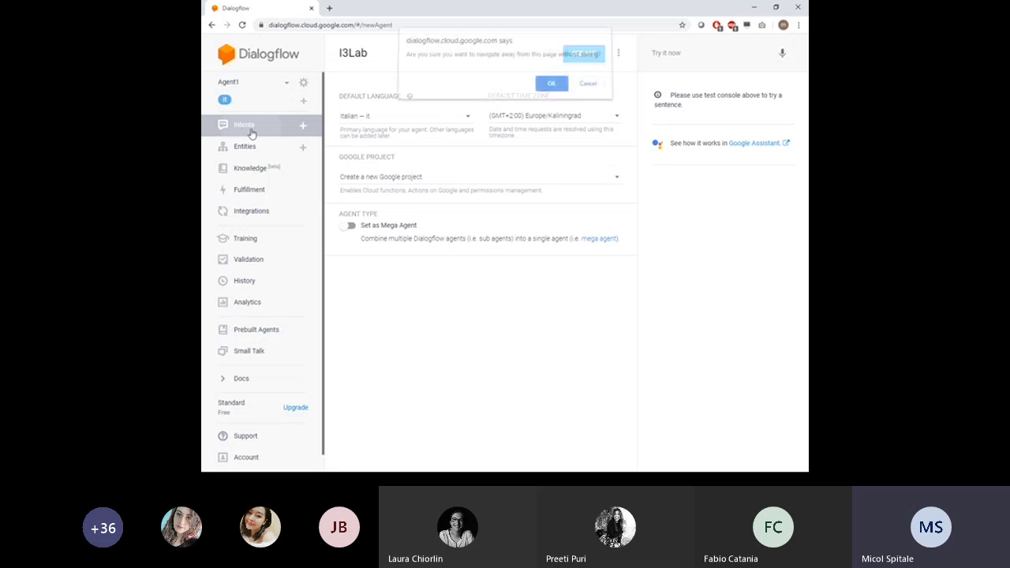
{"action": "left_click", "coordinate": [551, 87]}
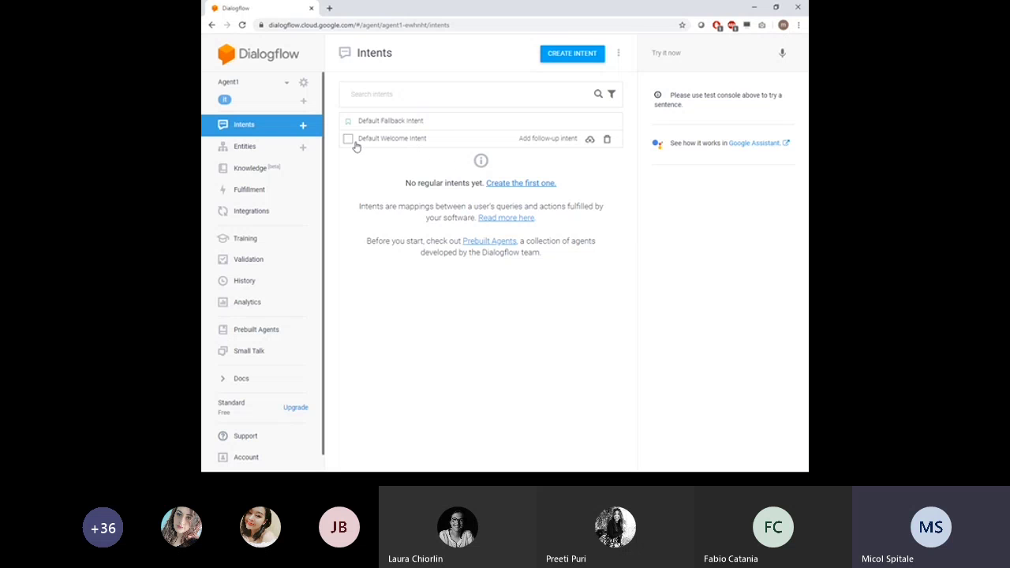
{"action": "left_click", "coordinate": [416, 142]}
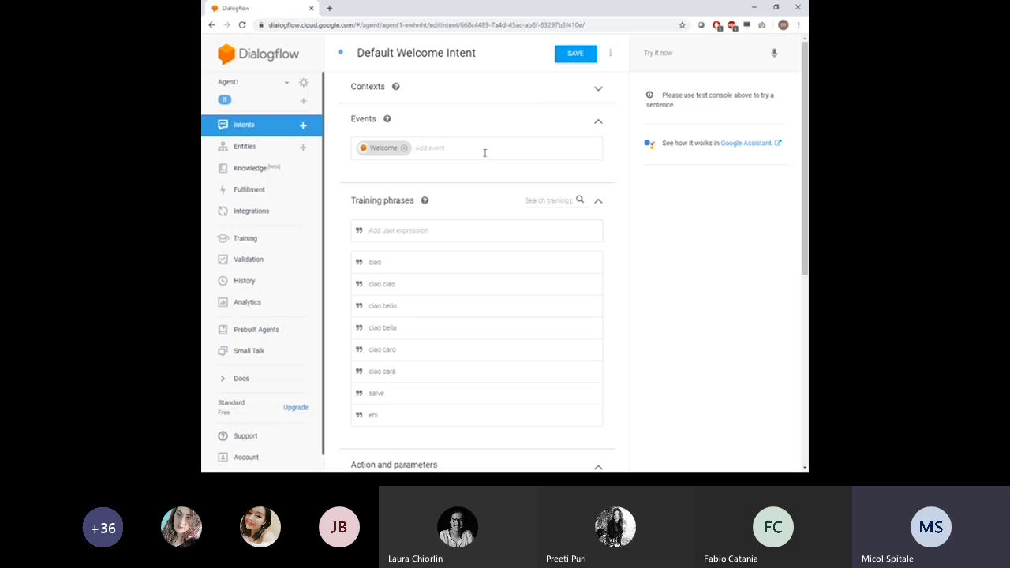
- Replace the Default Welcome Intent's first text response with "Hi, this is the I3Lab. Nice to meet you"
{"action": "scroll", "coordinate": [487, 202], "scroll_direction": "down", "scroll_amount": 1}
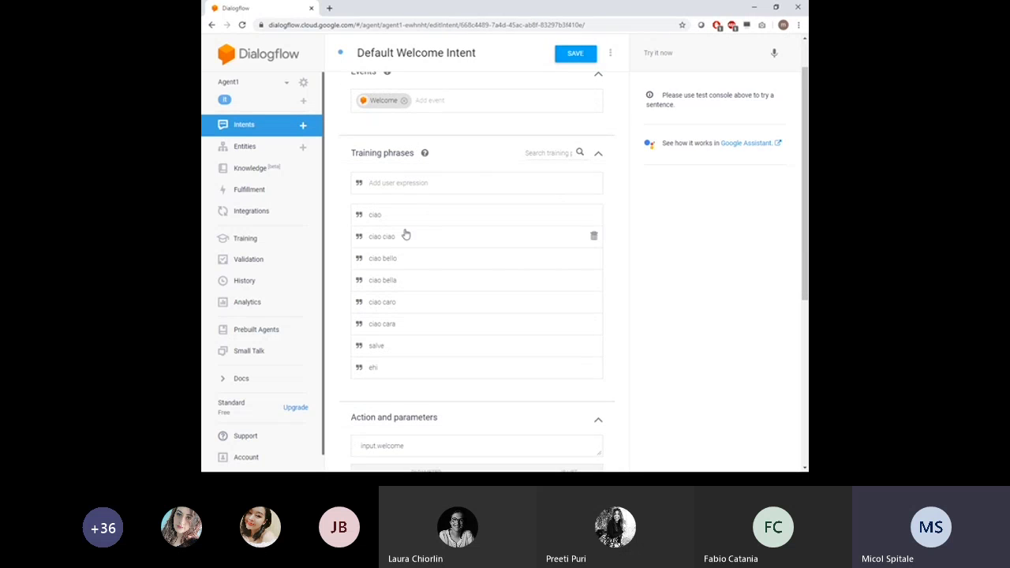
{"action": "scroll", "coordinate": [435, 315], "scroll_direction": "up", "scroll_amount": 1}
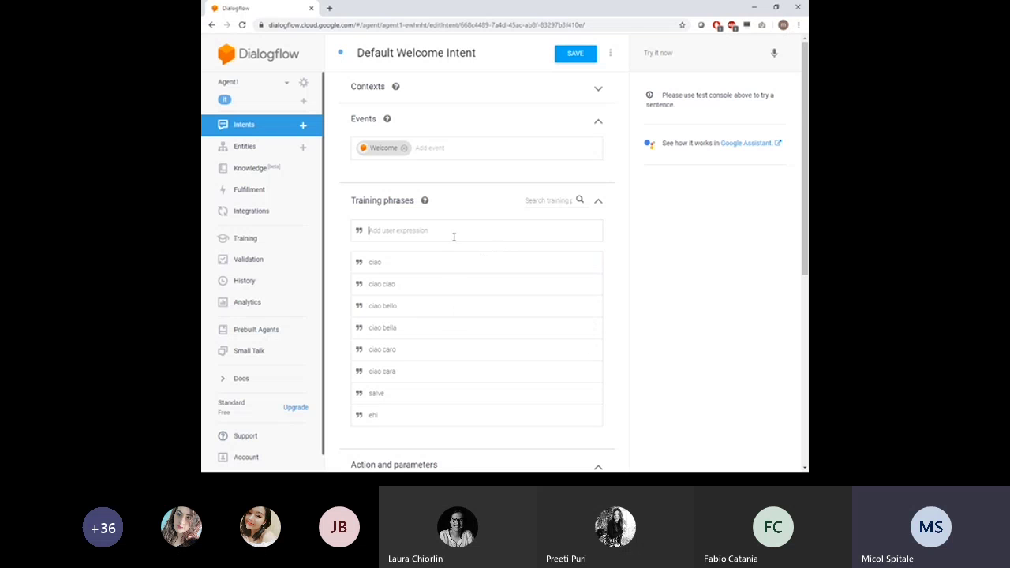
{"action": "scroll", "coordinate": [458, 260], "scroll_direction": "down", "scroll_amount": 2}
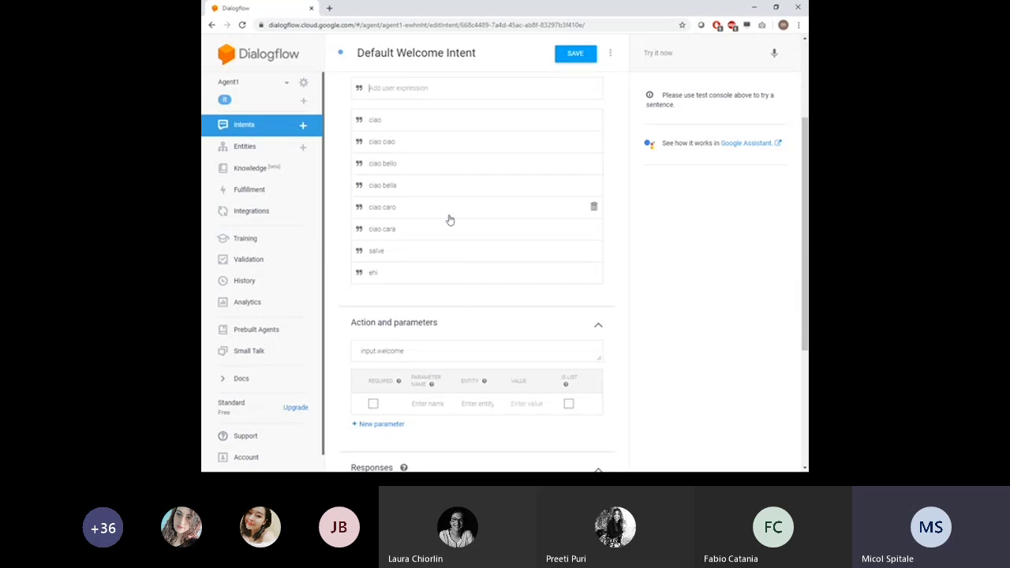
{"action": "scroll", "coordinate": [500, 337], "scroll_direction": "down", "scroll_amount": 1}
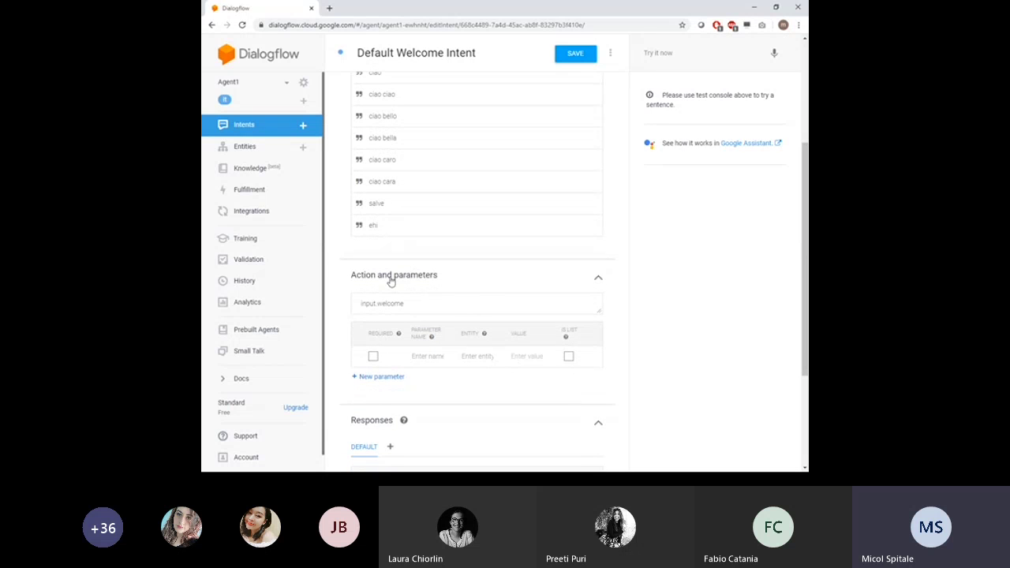
{"action": "scroll", "coordinate": [553, 323], "scroll_direction": "down", "scroll_amount": 3}
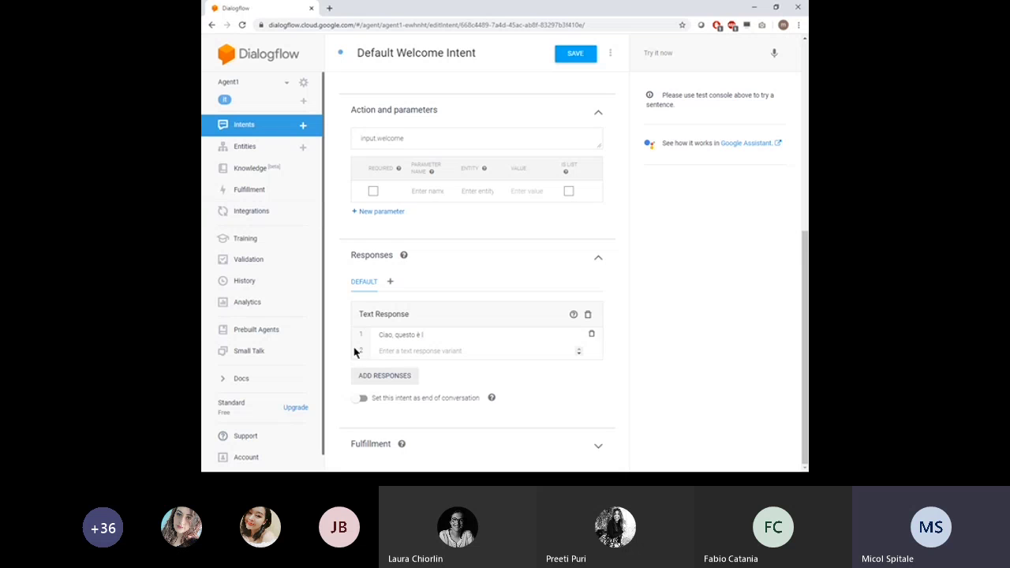
{"action": "left_click_drag", "start_coordinate": [433, 333], "coordinate": [322, 343]}
{"action": "type", "text": "Hi"}
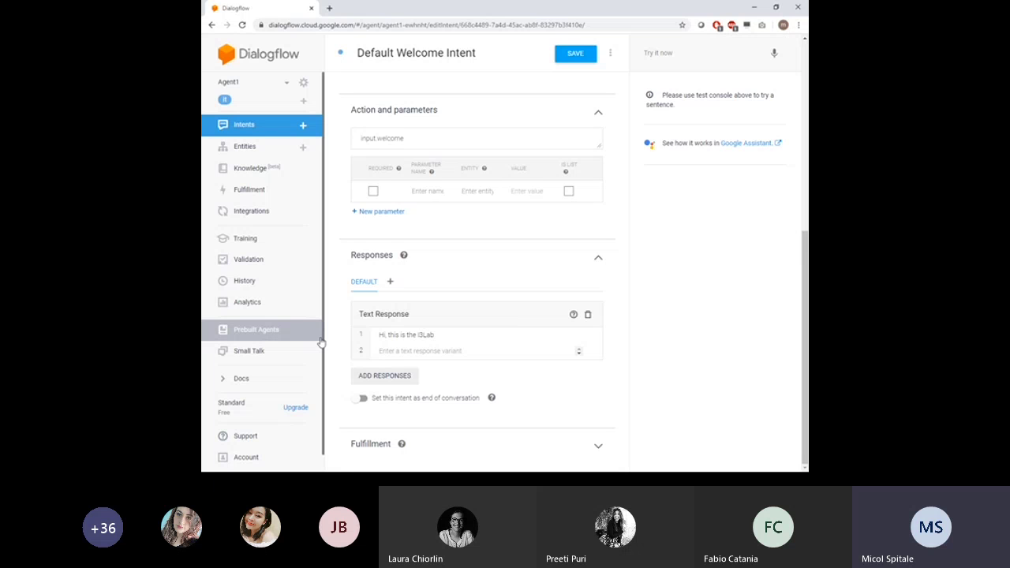
{"action": "type", "text": ", this is the I3Lab. Nice to meet you"}
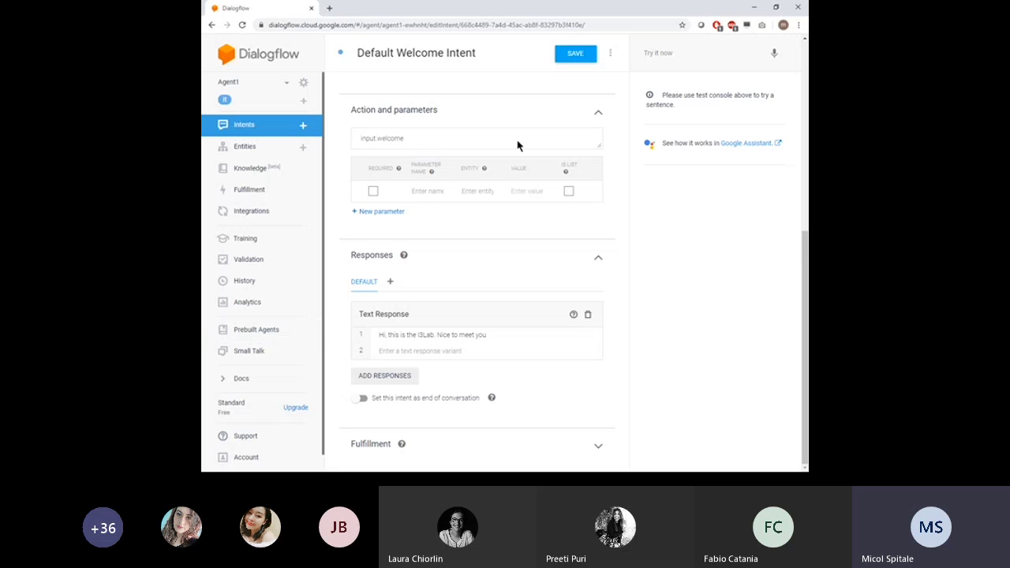
{"action": "scroll", "coordinate": [588, 389], "scroll_direction": "up", "scroll_amount": 2}
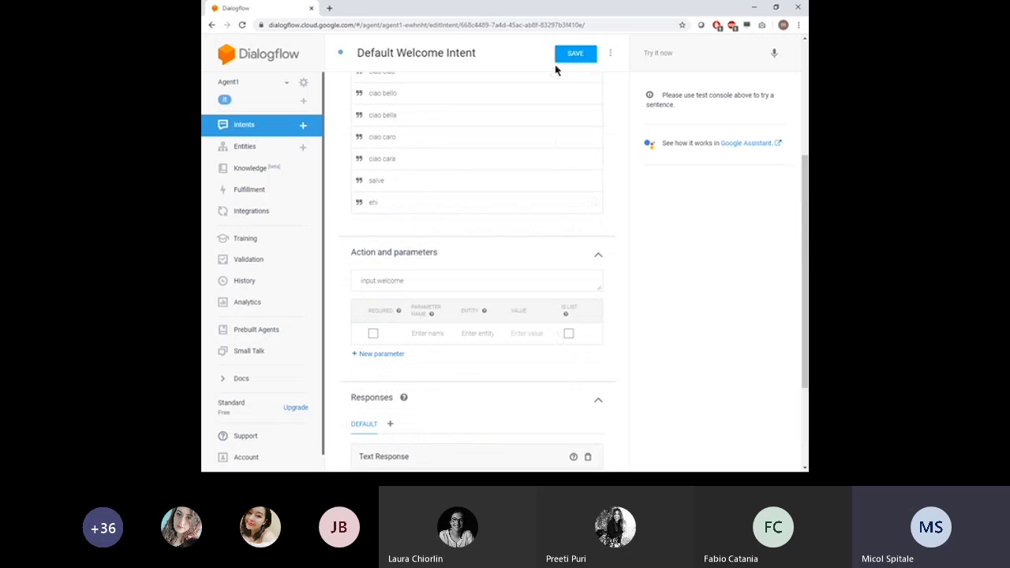
- Save the Default Welcome Intent with its English response and dismiss the training notification
{"action": "left_click", "coordinate": [575, 55]}
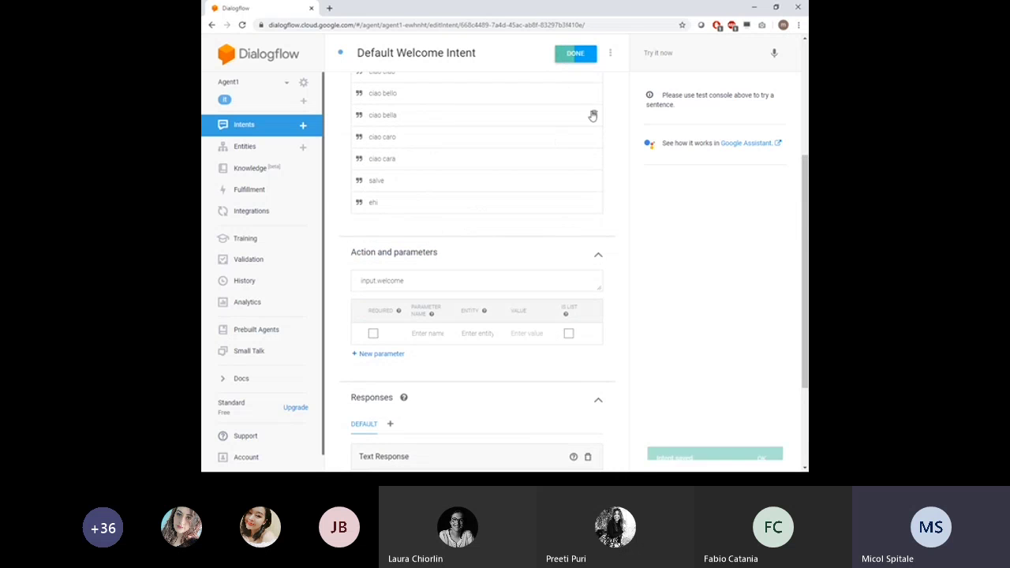
{"action": "scroll", "coordinate": [628, 196], "scroll_direction": "up", "scroll_amount": 3}
{"action": "left_click", "coordinate": [678, 46]}
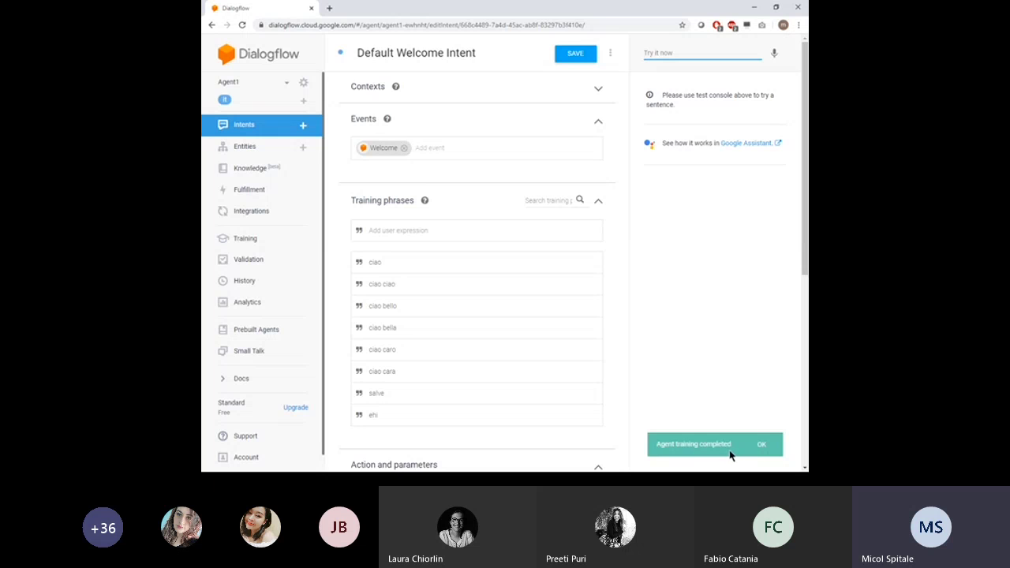
{"action": "left_click", "coordinate": [762, 445]}
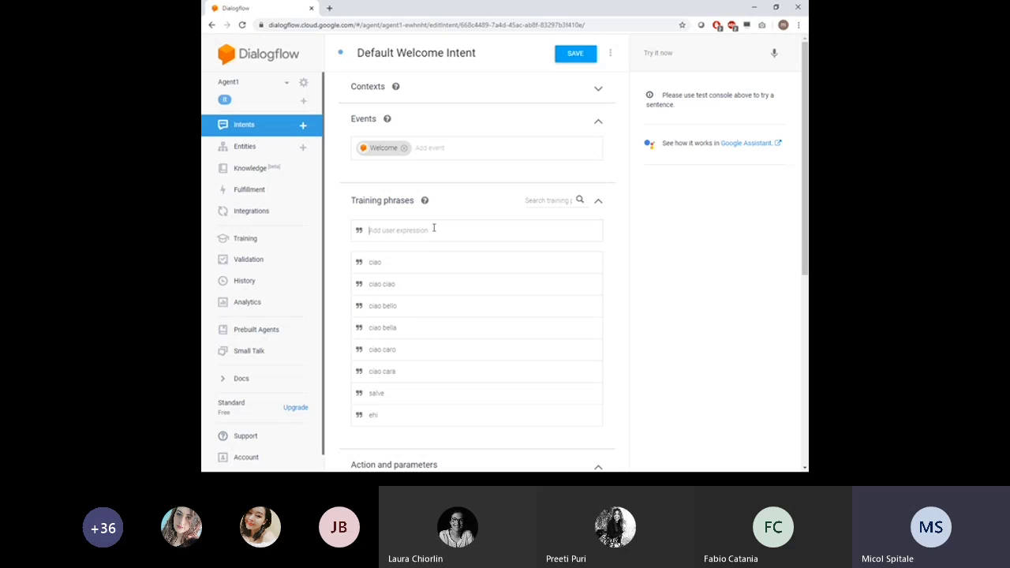
- Replace the Default Welcome Intent's text response with "Ciao, questo è l'i3lab. Piacere di conoscerti" and save the intent
{"action": "scroll", "coordinate": [494, 207], "scroll_direction": "down", "scroll_amount": 5}
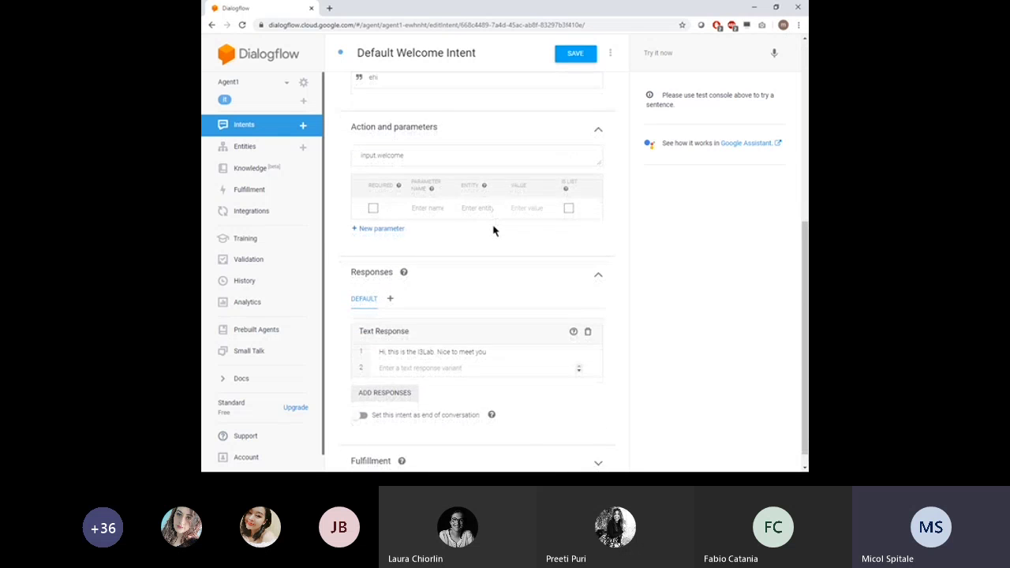
{"action": "left_click_drag", "start_coordinate": [489, 334], "coordinate": [354, 334]}
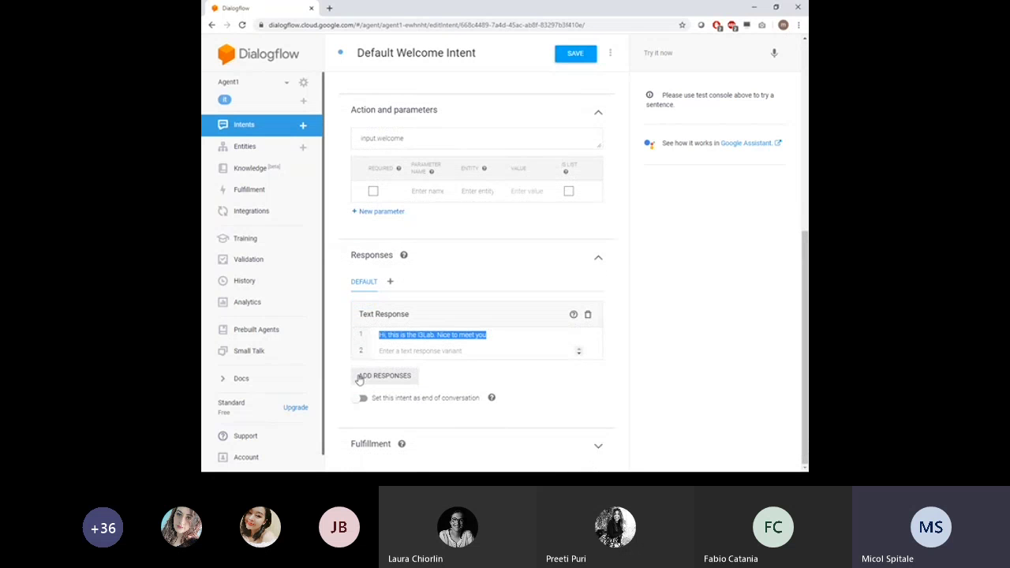
{"action": "key", "text": "BackSpace"}
{"action": "type", "text": "C"}
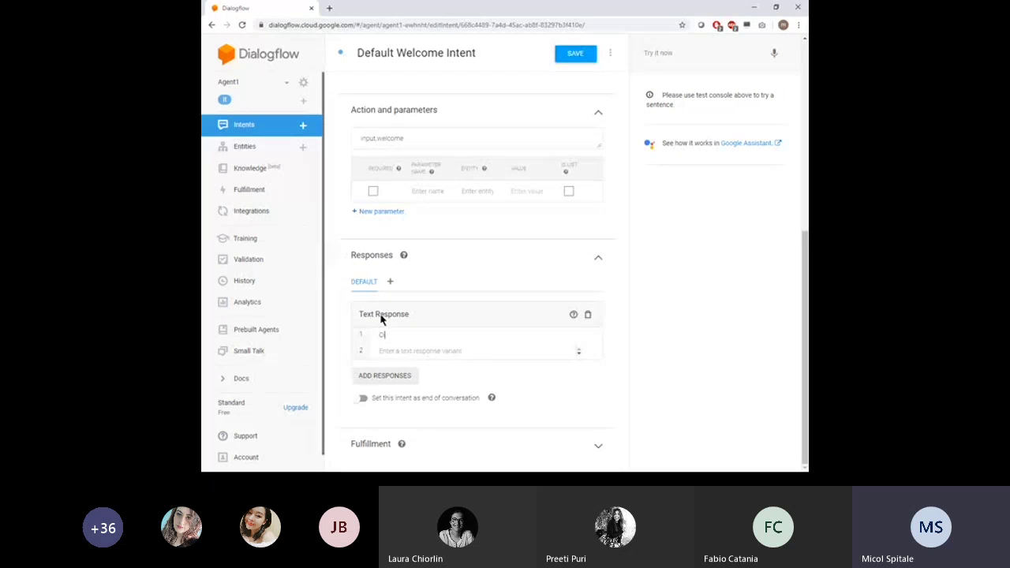
{"action": "type", "text": "iao, questo è l'i3lab. Piacere"}
{"action": "type", "text": "di conoscerti"}
{"action": "left_click", "coordinate": [576, 57]}
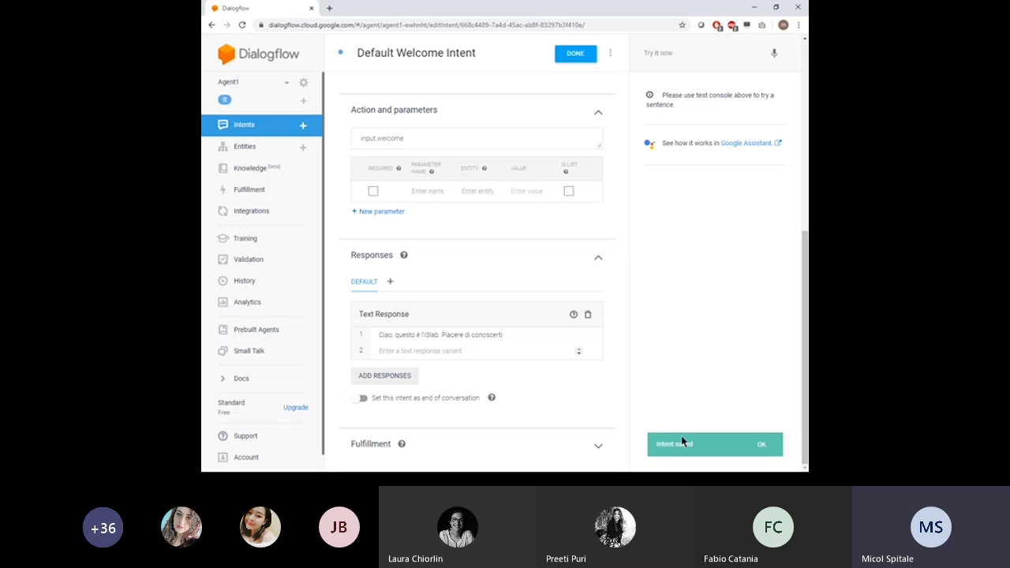
{"action": "left_click", "coordinate": [762, 445]}
- Test the agent in the test console with the message "ciao"
{"action": "scroll", "coordinate": [699, 410], "scroll_direction": "up", "scroll_amount": 5}
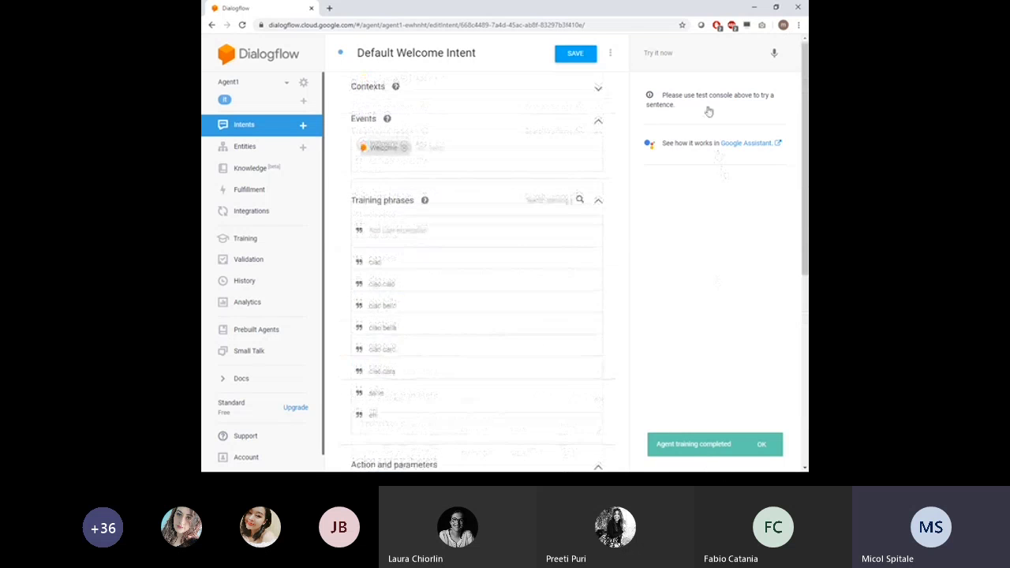
{"action": "left_click", "coordinate": [668, 53]}
{"action": "type", "text": "ciao"}
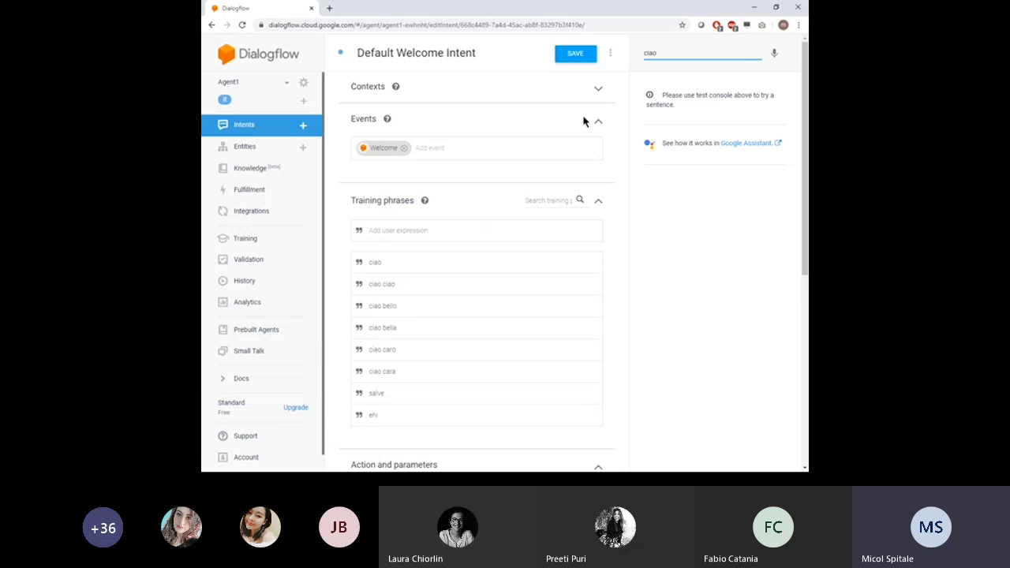
{"action": "key", "text": "Return"}
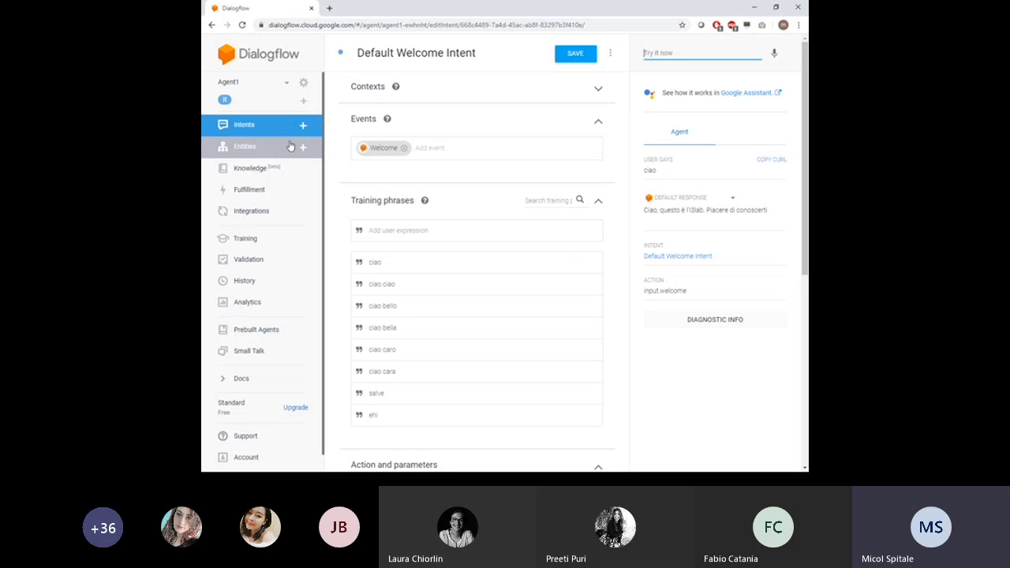
- Start a new intent in Agent1, ready for its name
{"action": "left_click", "coordinate": [262, 130]}
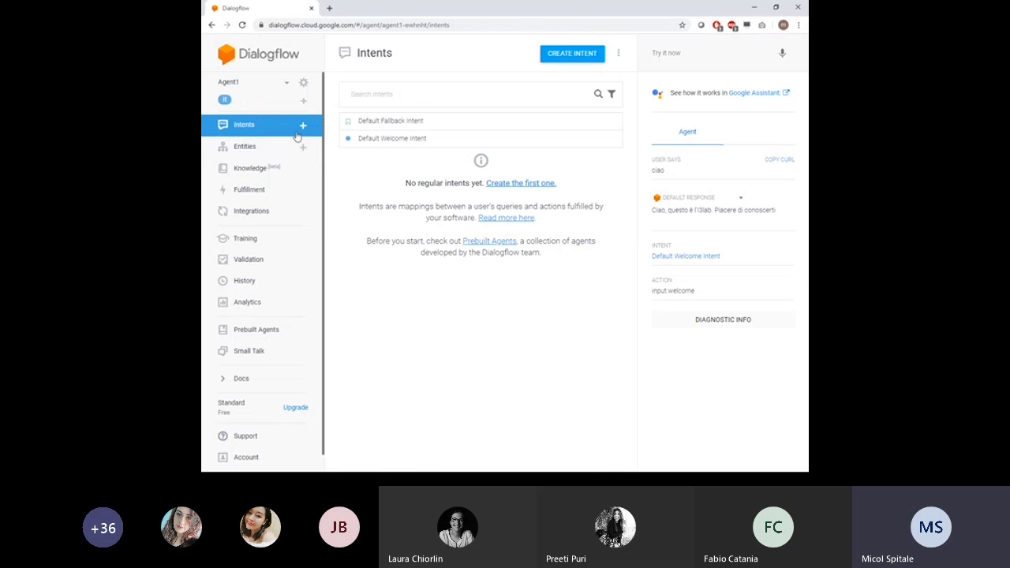
{"action": "left_click", "coordinate": [304, 126]}
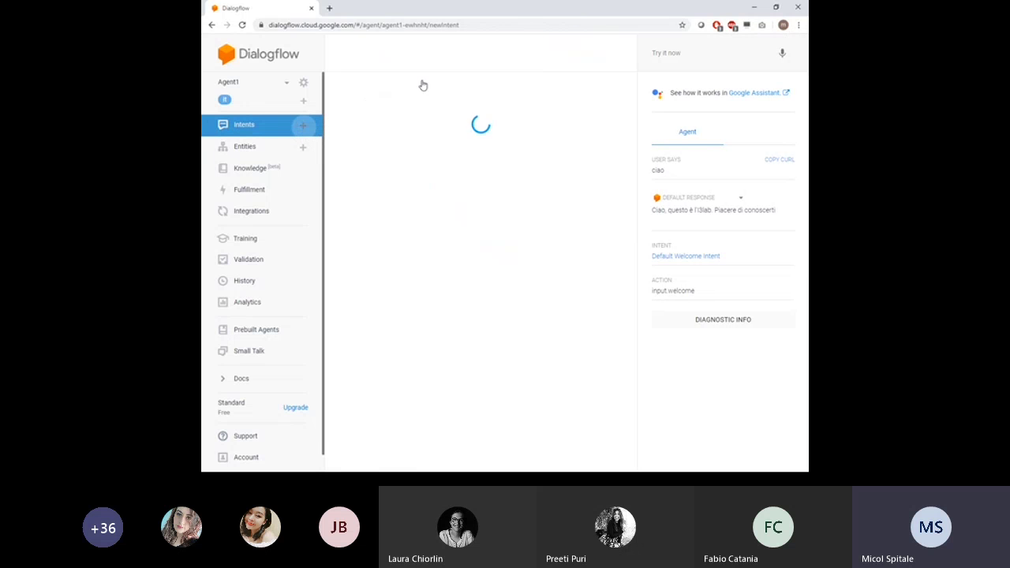
{"action": "left_click", "coordinate": [406, 51]}
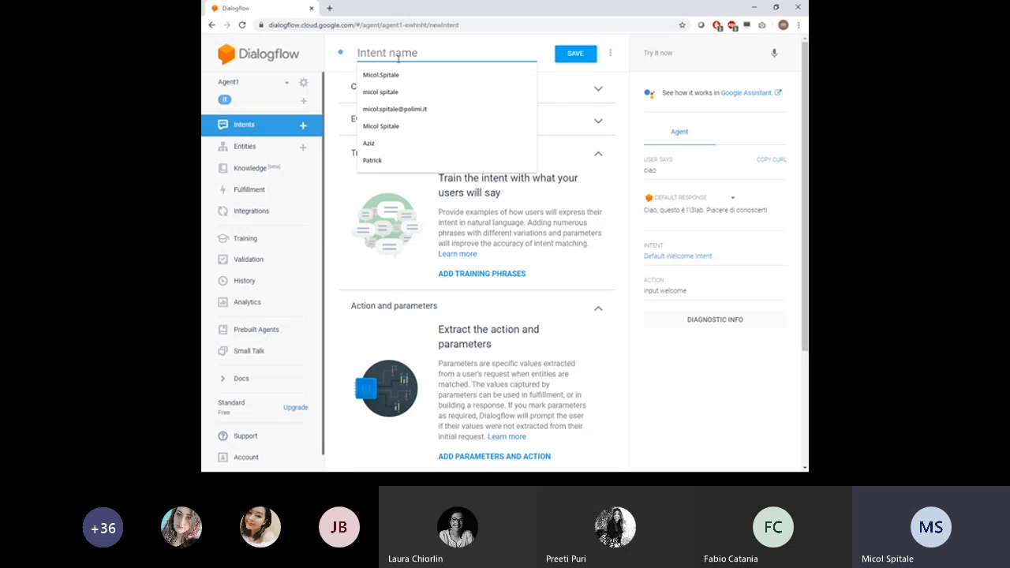
{"action": "type", "text": "D"}
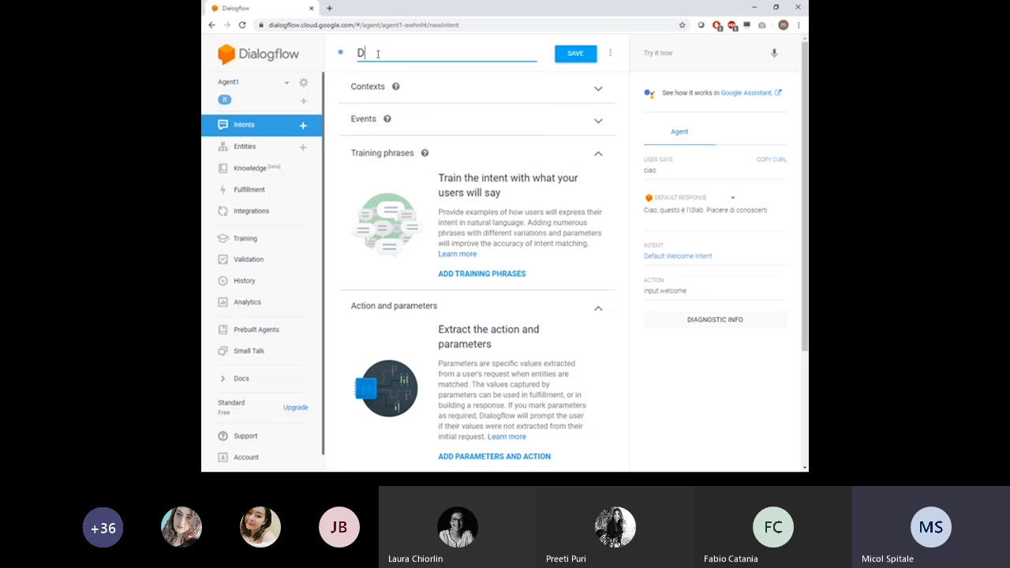
{"action": "key", "text": "BackSpace"}
{"action": "type", "text": "Descripti"}
{"action": "key", "text": "ctrl+BackSpace"}
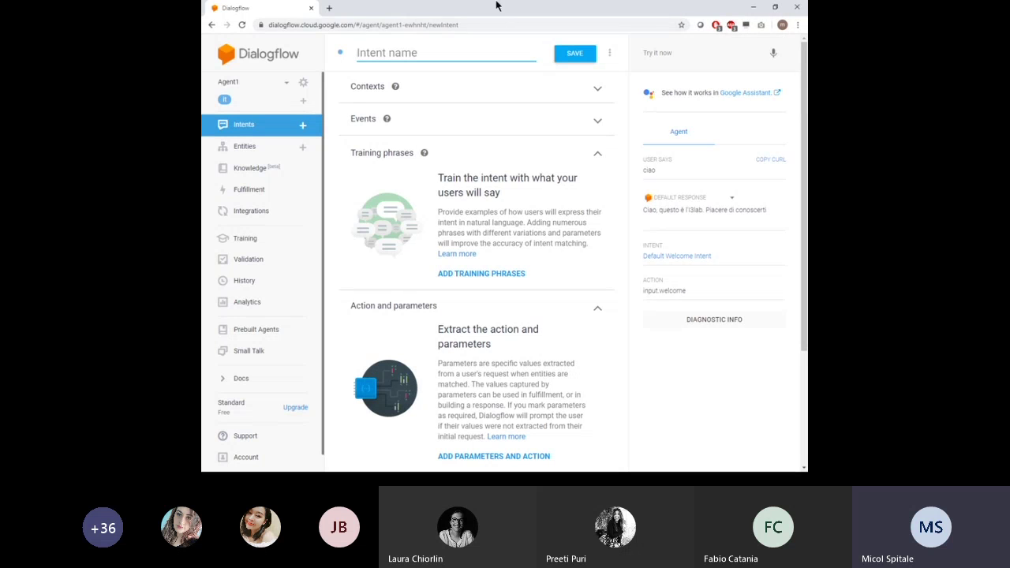
- Name the new intent lab_information and save it
{"action": "left_click", "coordinate": [382, 54]}
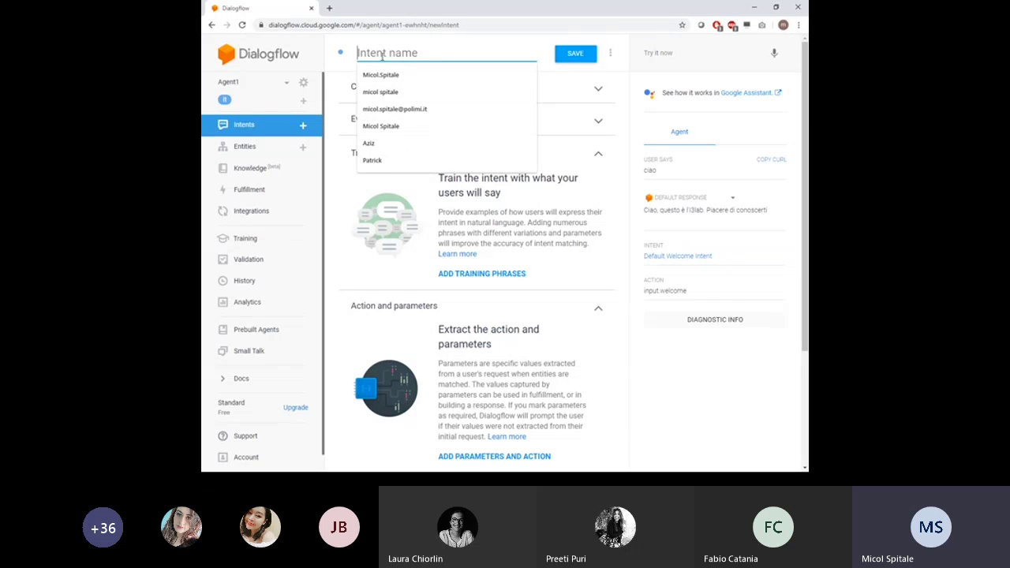
{"action": "type", "text": "lab"}
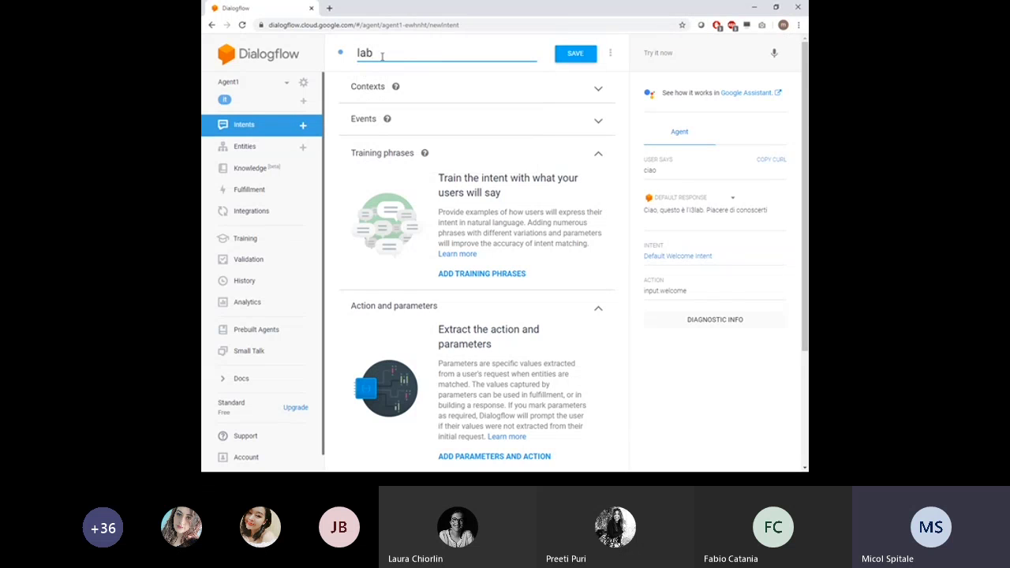
{"action": "type", "text": "_information"}
{"action": "left_click", "coordinate": [566, 46]}
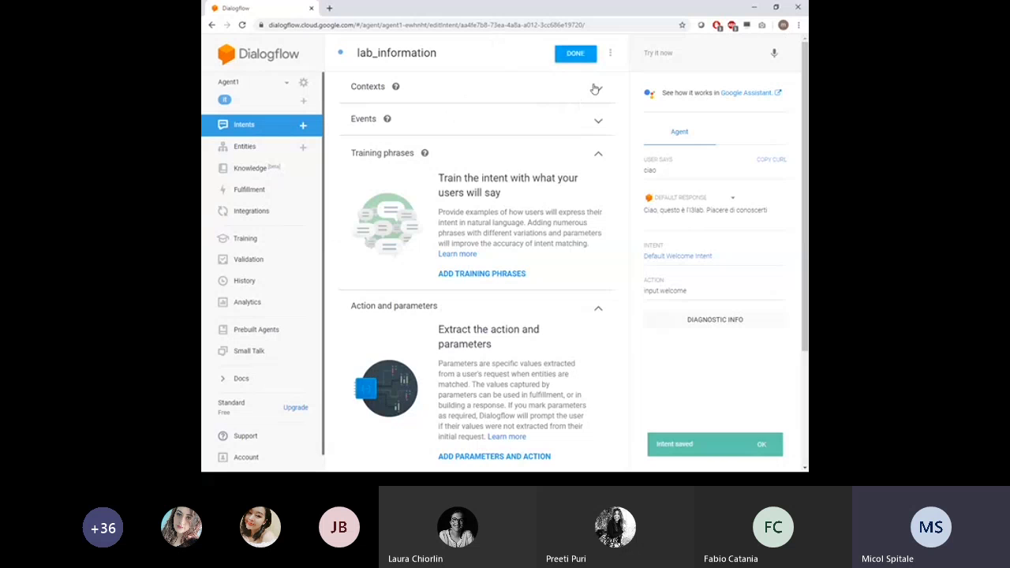
- Expand the Contexts and Events sections of the lab_information intent to review them
{"action": "left_click", "coordinate": [595, 88]}
{"action": "left_click", "coordinate": [598, 274]}
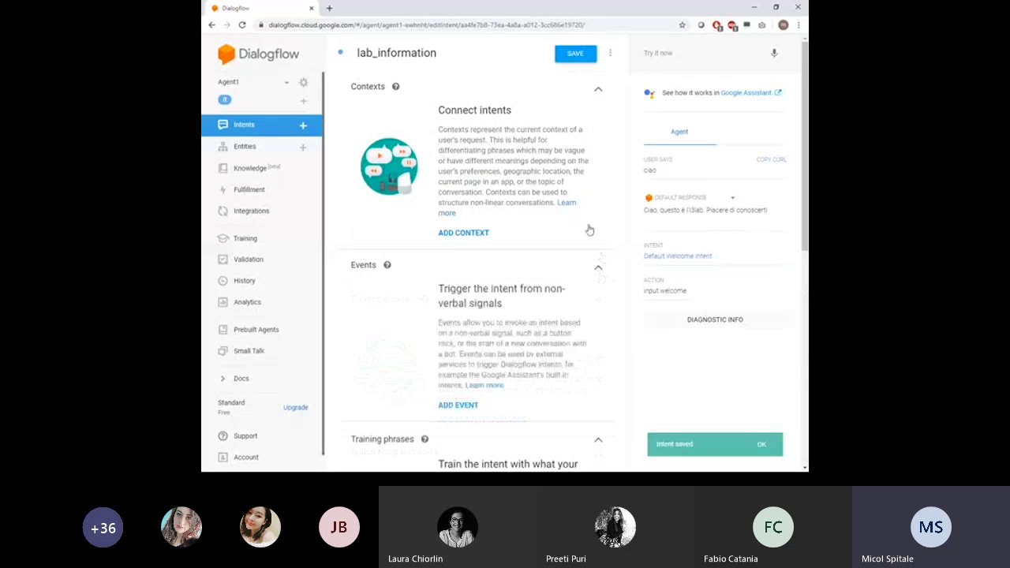
{"action": "scroll", "coordinate": [587, 241], "scroll_direction": "down", "scroll_amount": 2}
{"action": "scroll", "coordinate": [584, 235], "scroll_direction": "down", "scroll_amount": 2}
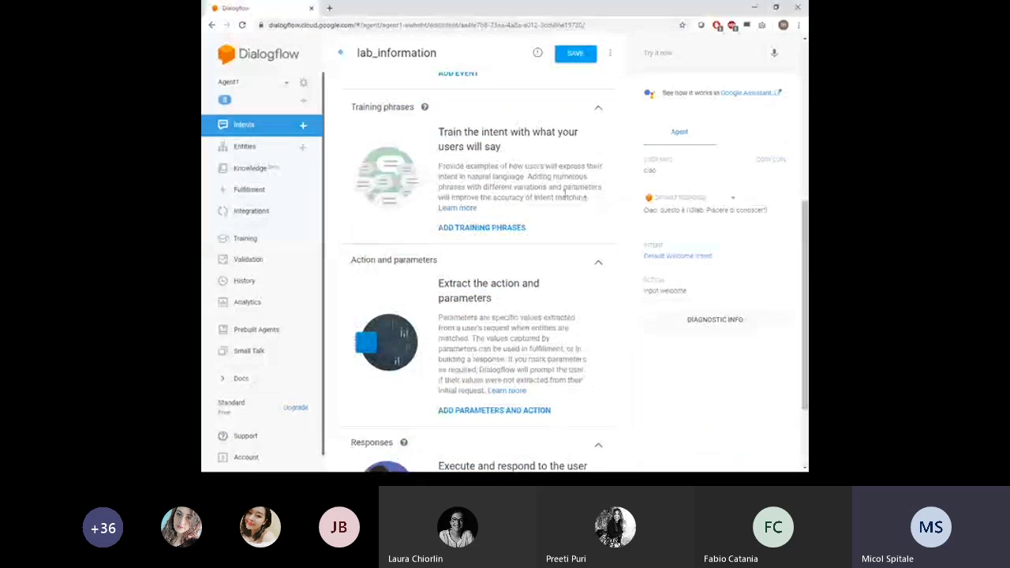
- Add the training phrase "Vorrei informazioni sul laboratorio" to the lab_information intent
{"action": "left_click", "coordinate": [489, 227]}
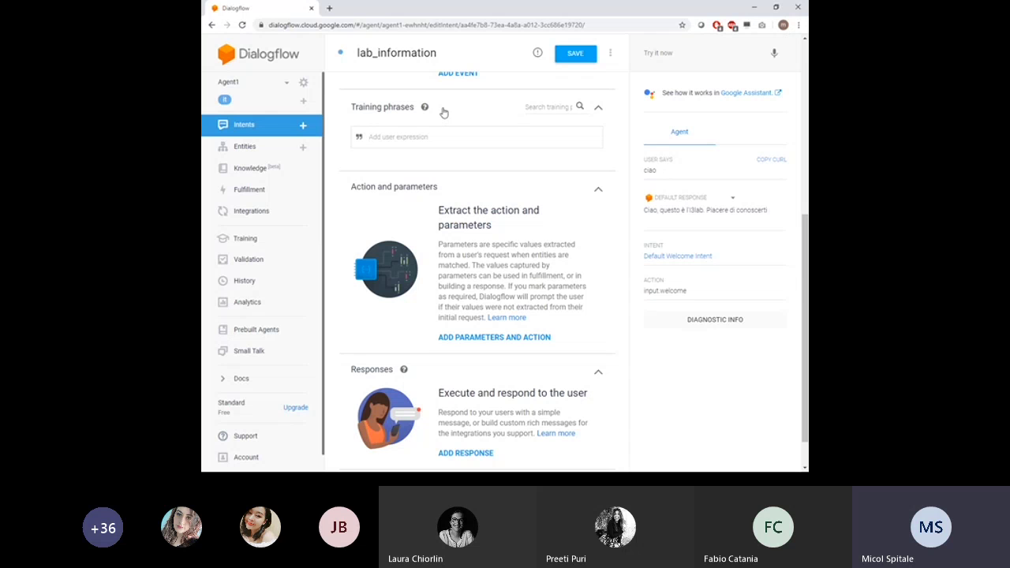
{"action": "type", "text": "V"}
{"action": "key", "text": "Return"}
- Add the text response "L'I3Lab progetta tecnologie per persone con disabilità cognitiva." to the lab_information intent and save it
{"action": "scroll", "coordinate": [437, 205], "scroll_direction": "down", "scroll_amount": 2}
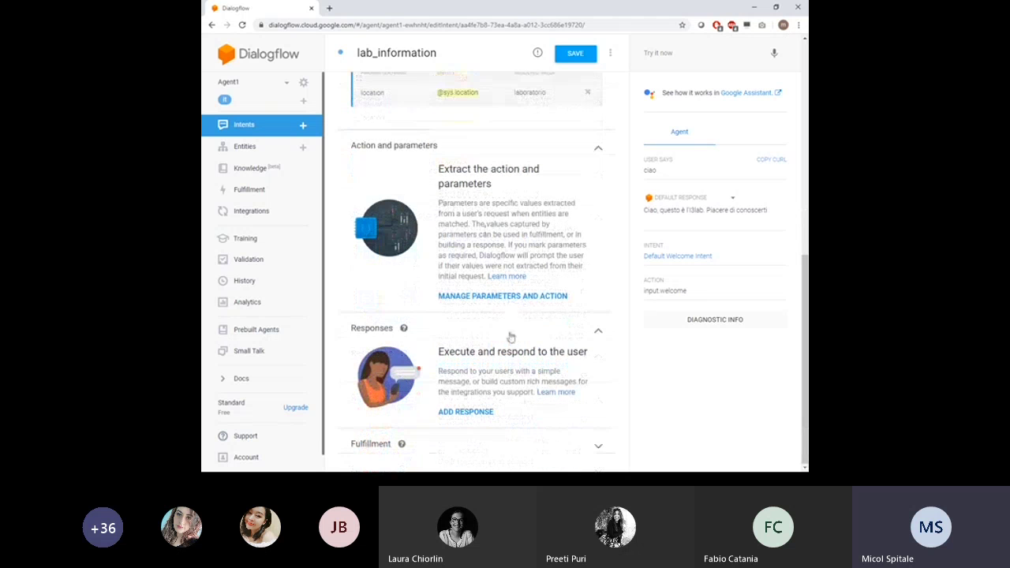
{"action": "left_click", "coordinate": [466, 411]}
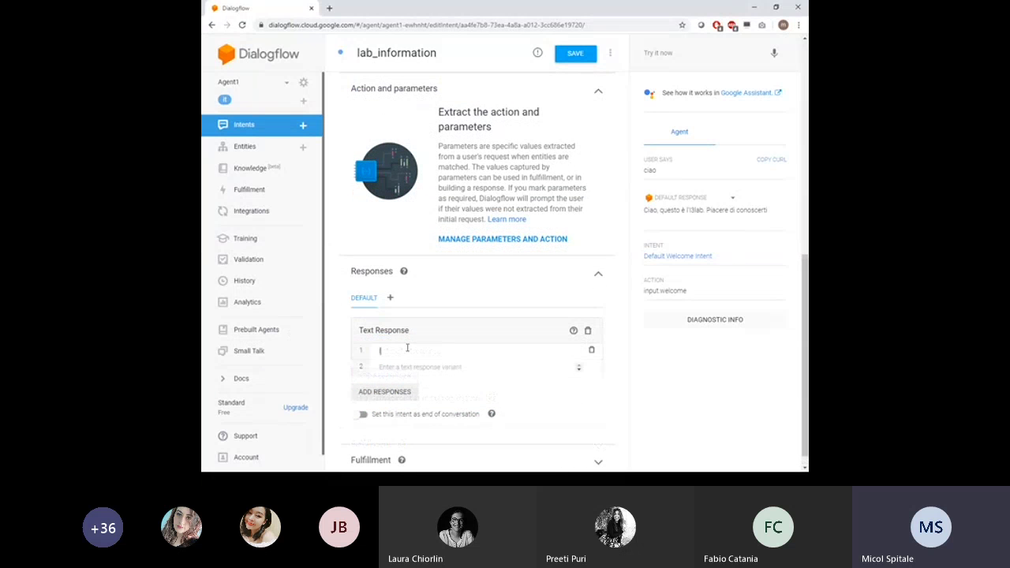
{"action": "type", "text": "L"}
{"action": "type", "text": "i3Lab progetta tecnologie per perso"}
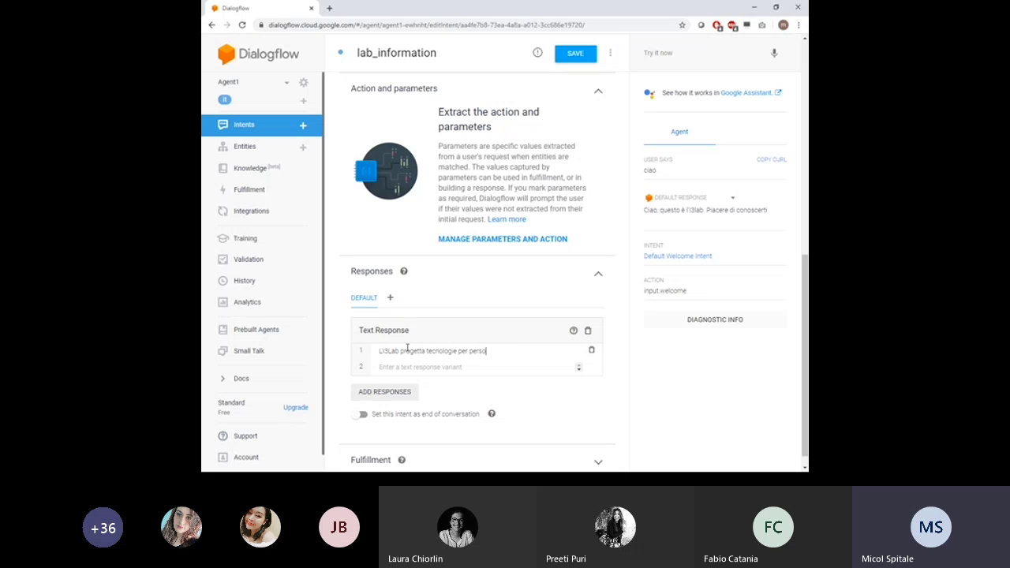
{"action": "type", "text": "ne con disabilità cognitiva."}
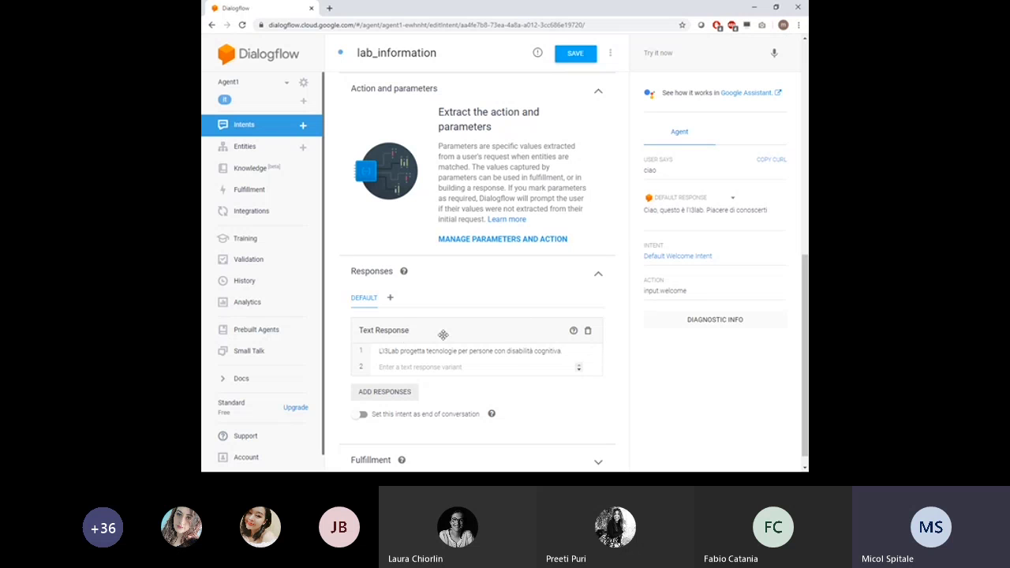
{"action": "scroll", "coordinate": [522, 366], "scroll_direction": "down", "scroll_amount": 1}
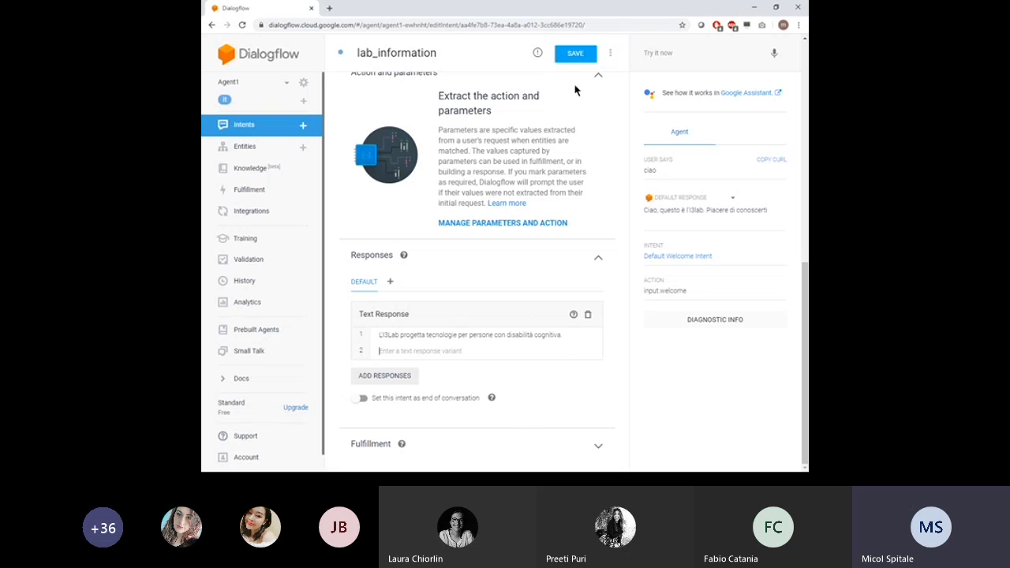
{"action": "left_click", "coordinate": [564, 59]}
- Test the agent in the test console with the message "vorrei informazioni sul laboratorio"
{"action": "scroll", "coordinate": [526, 277], "scroll_direction": "up", "scroll_amount": 5}
{"action": "scroll", "coordinate": [509, 204], "scroll_direction": "up", "scroll_amount": 2}
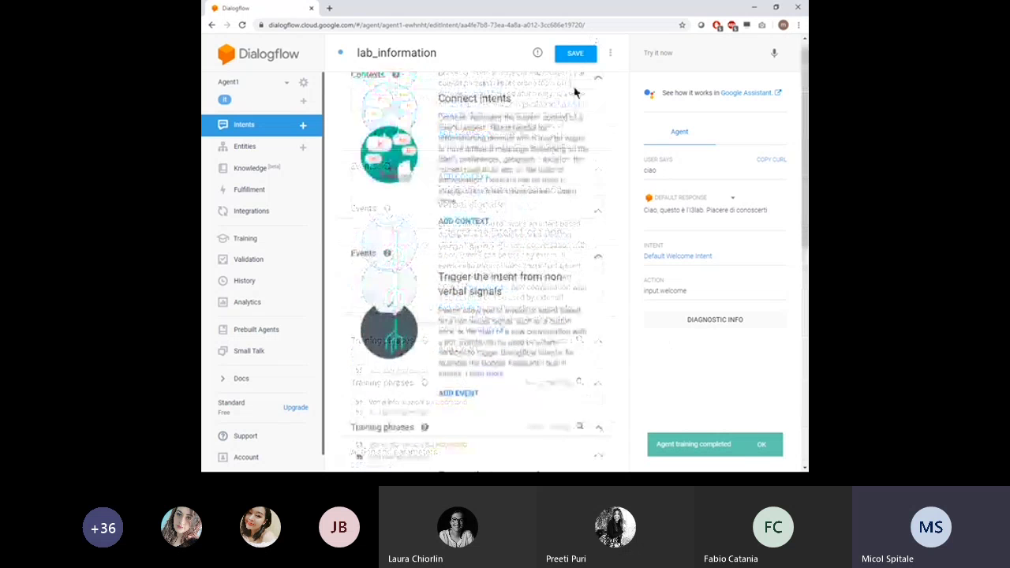
{"action": "left_click", "coordinate": [748, 82]}
{"action": "left_click", "coordinate": [748, 80]}
{"action": "key", "text": "Return"}
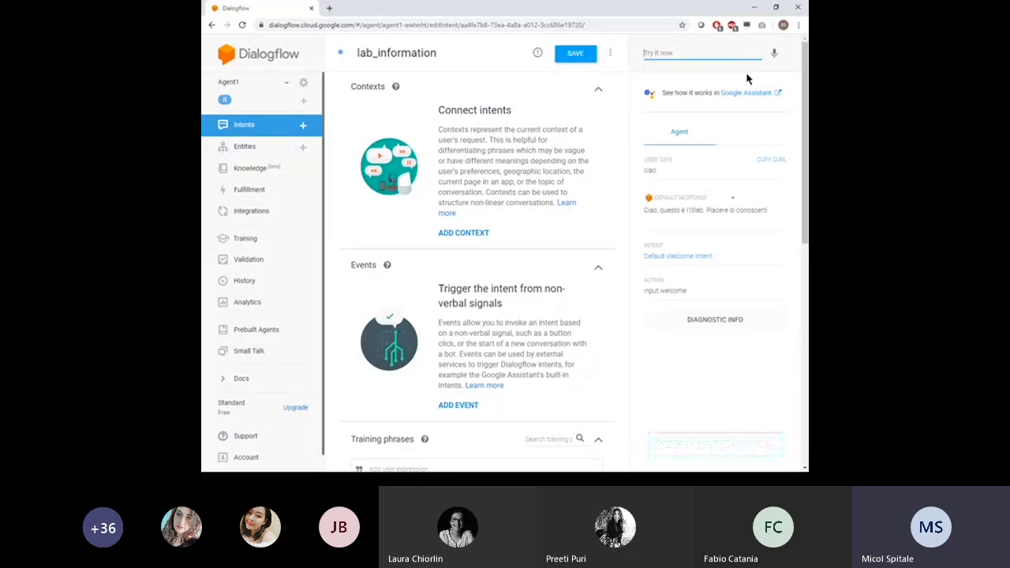
{"action": "type", "text": "vorrei"}
{"action": "scroll", "coordinate": [623, 63], "scroll_direction": "down", "scroll_amount": 1}
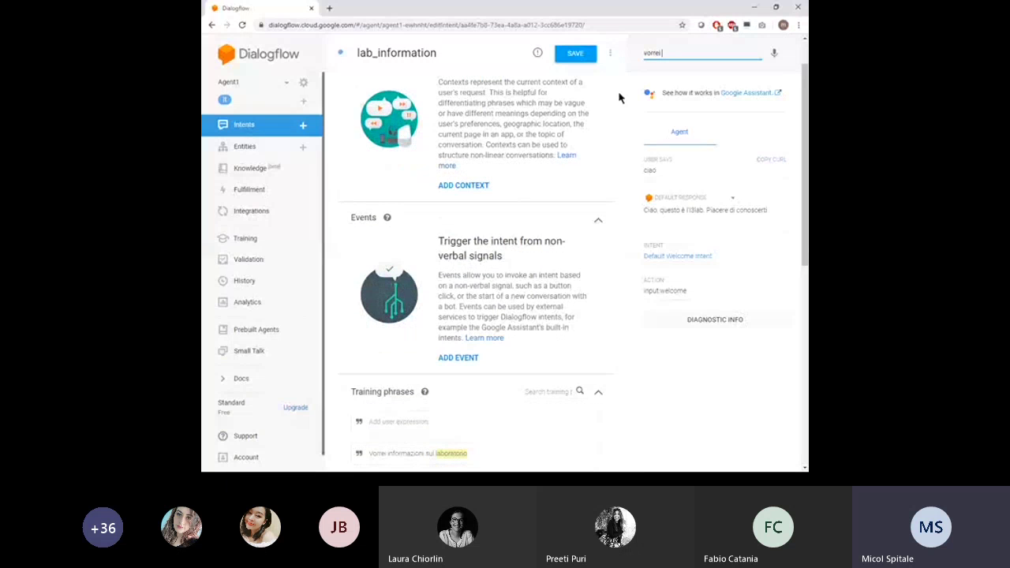
{"action": "type", "text": "informazioni "}
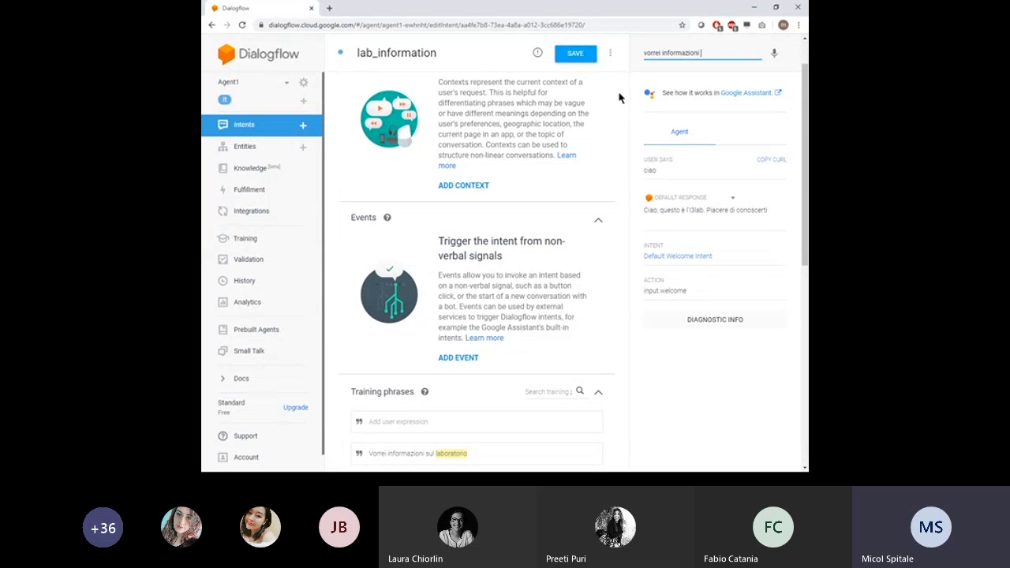
{"action": "type", "text": "sul laboratorio"}
{"action": "key", "text": "Return"}
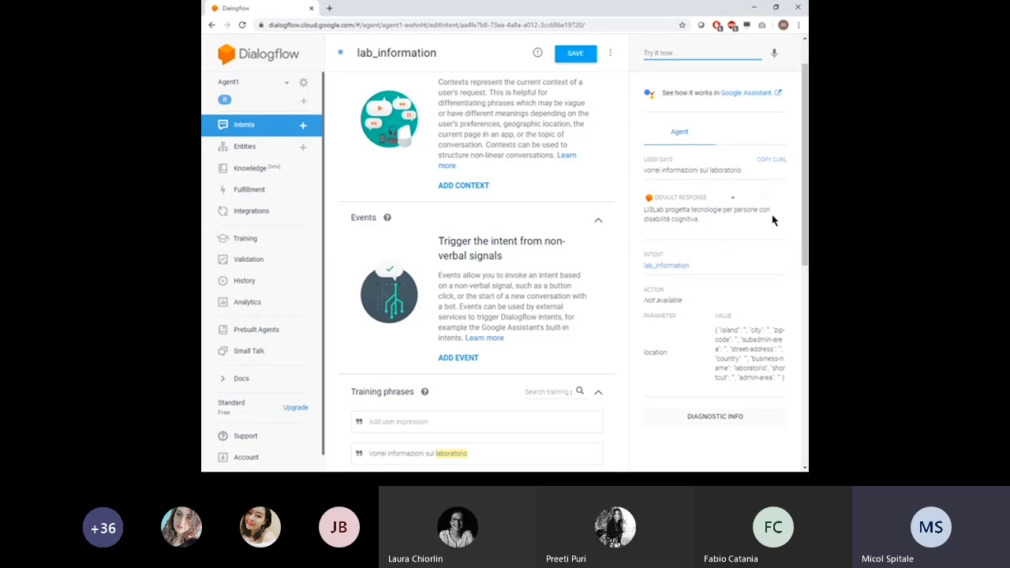
{"action": "scroll", "coordinate": [552, 316], "scroll_direction": "down", "scroll_amount": 1}
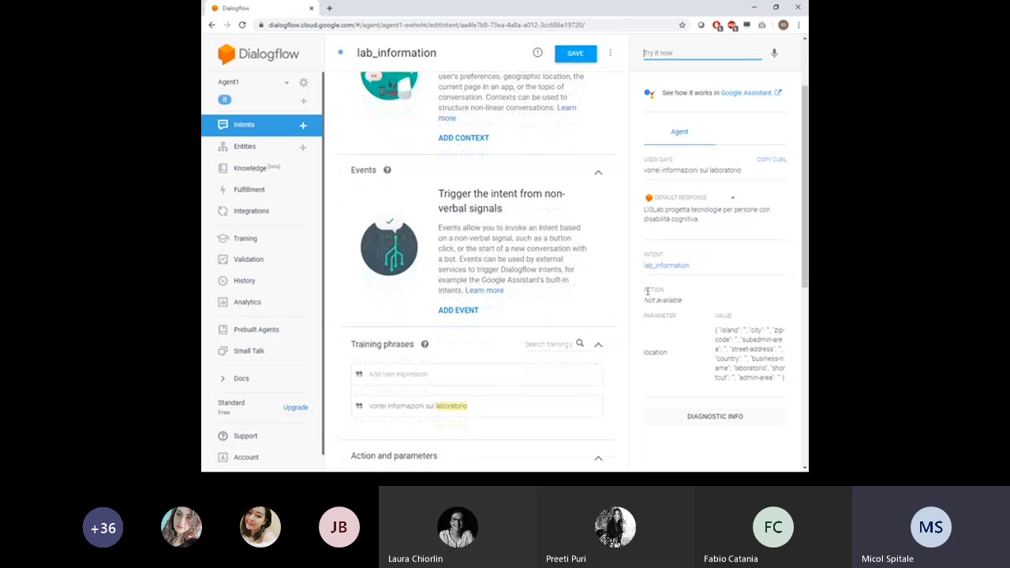